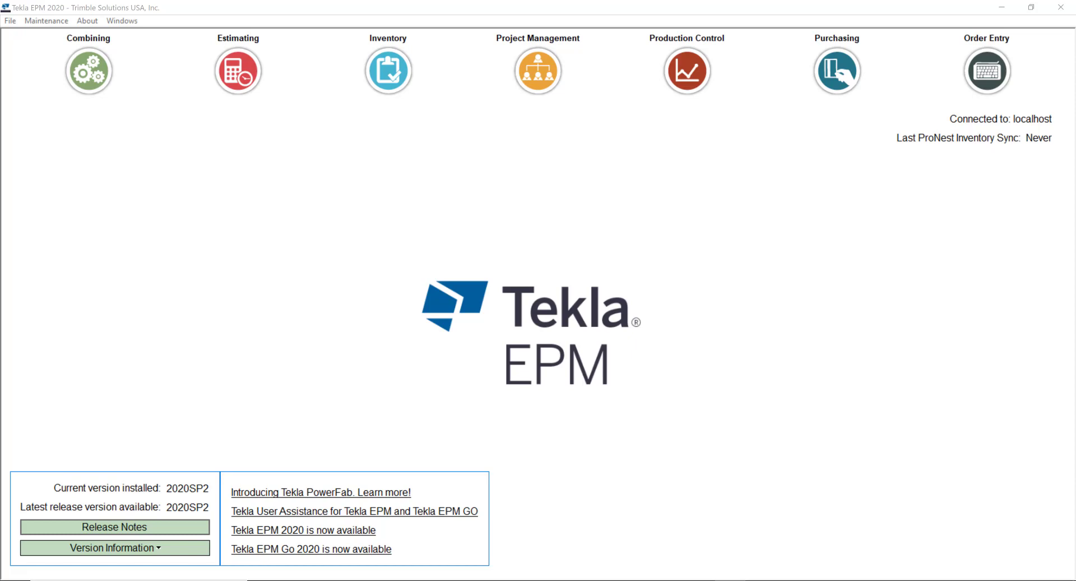
- Open the "Run comparisson T&T" production control job with the saved HSS & W filter applied
click(694, 85)
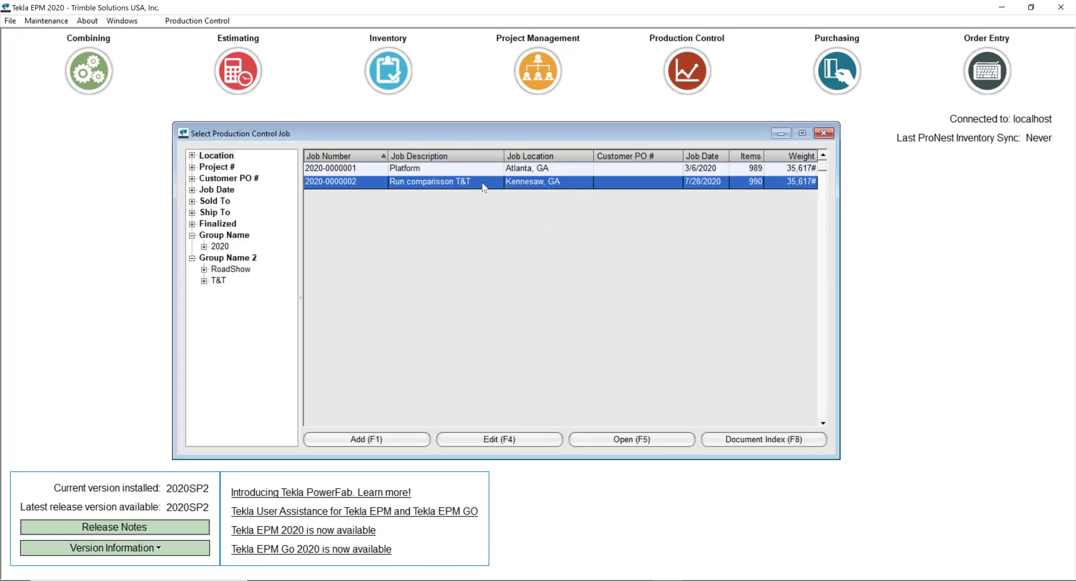
double_click(484, 183)
click(635, 432)
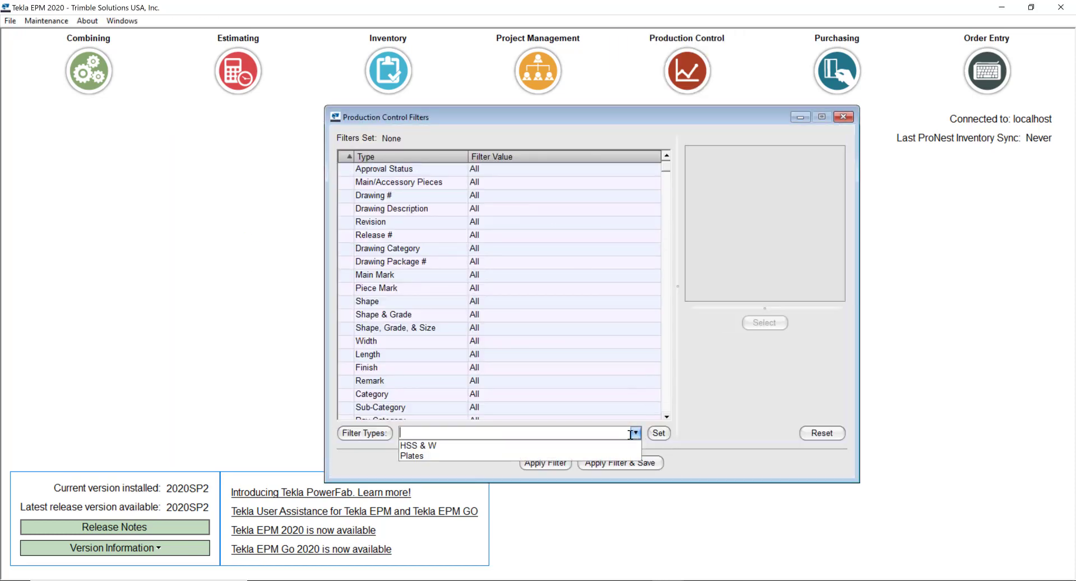
click(622, 443)
click(659, 433)
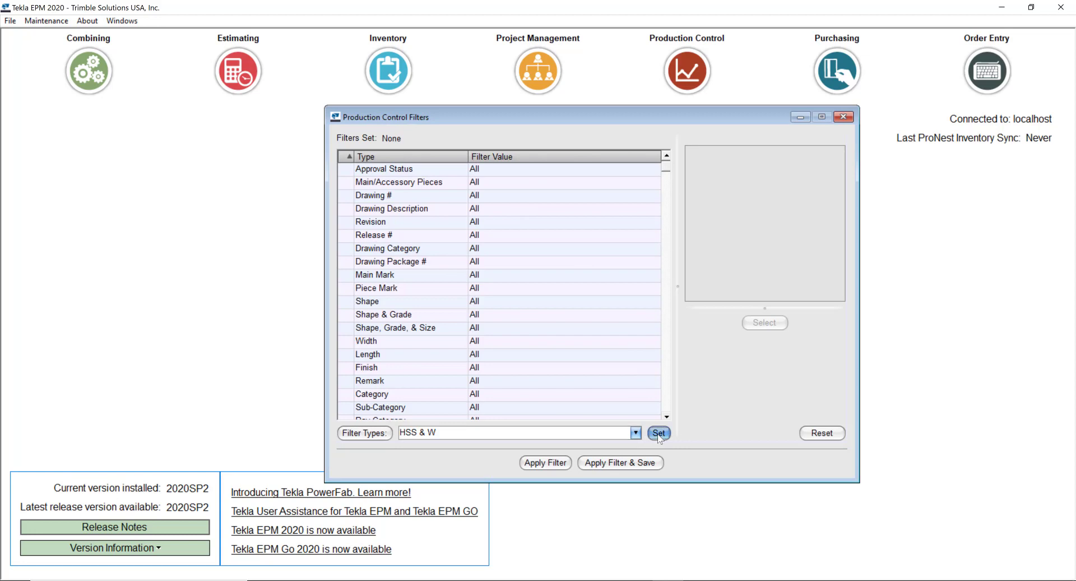
click(545, 463)
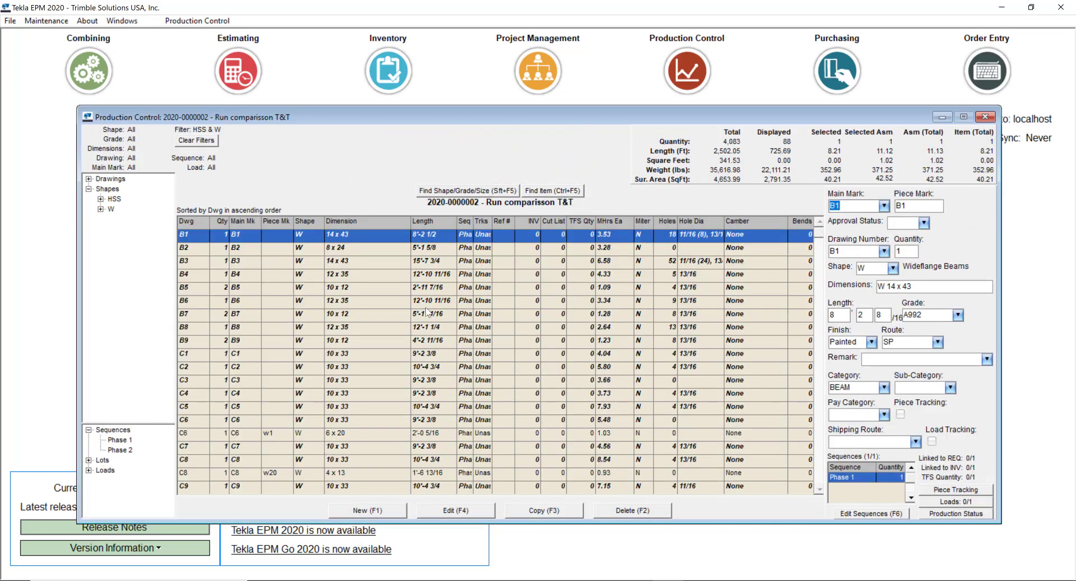
- Load all filtered job items into the "Tips and Tricks" purchasing requisition and close the production control job
right_click(427, 312)
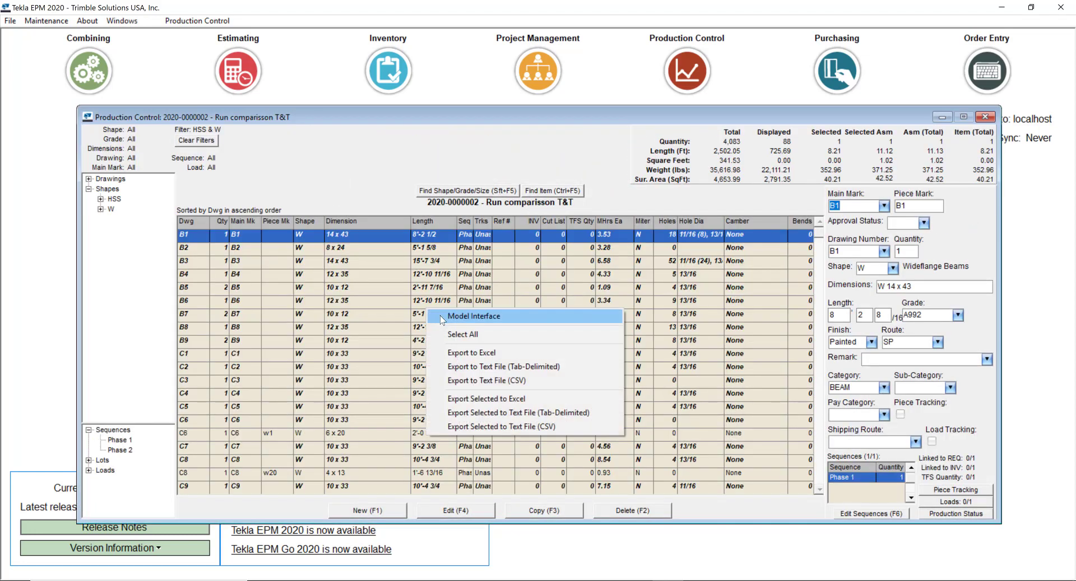
click(452, 331)
click(188, 23)
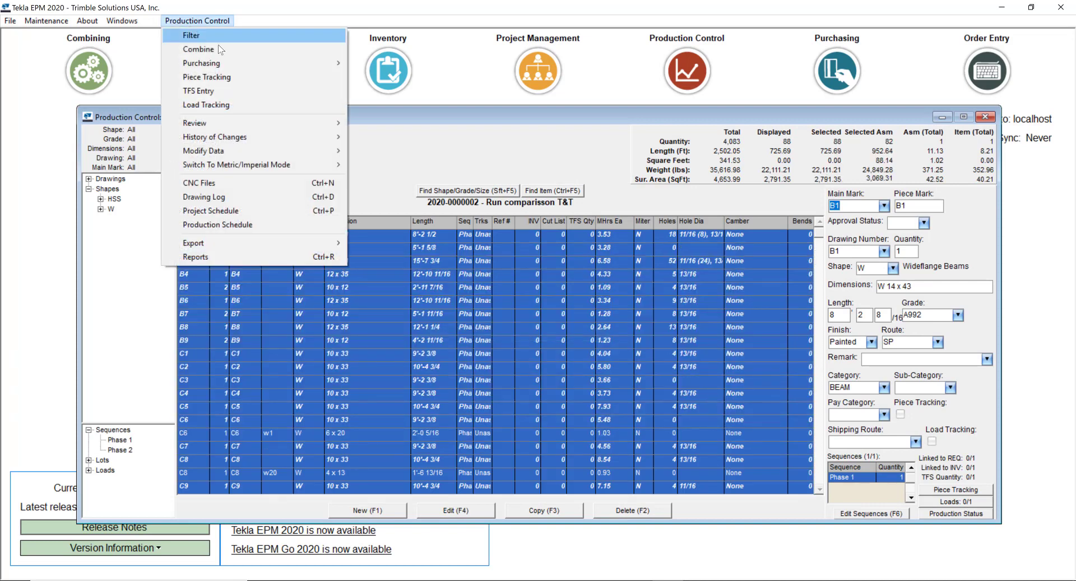
mouse_move(251, 63)
click(452, 77)
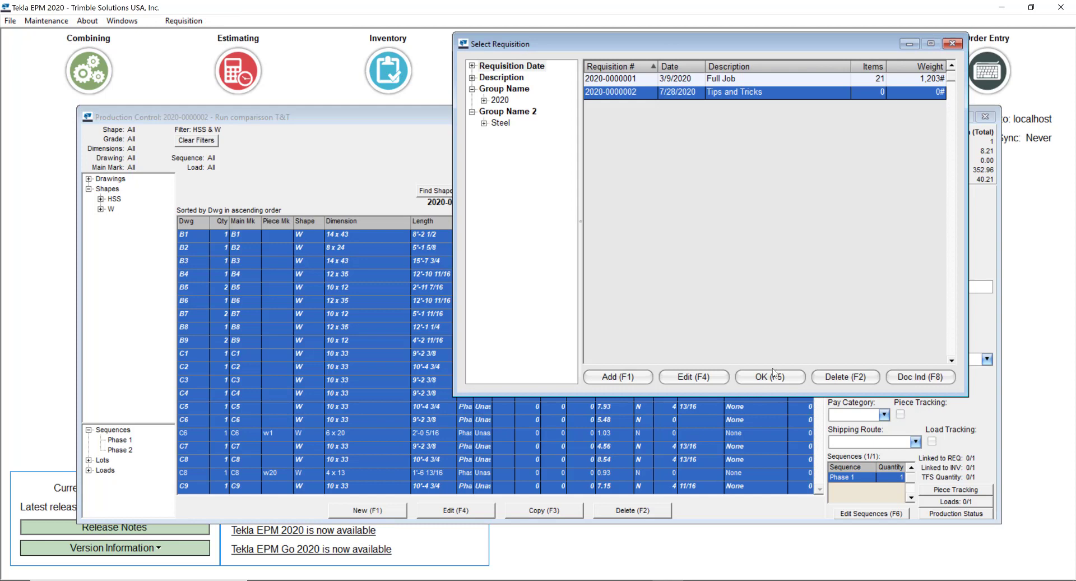
click(776, 379)
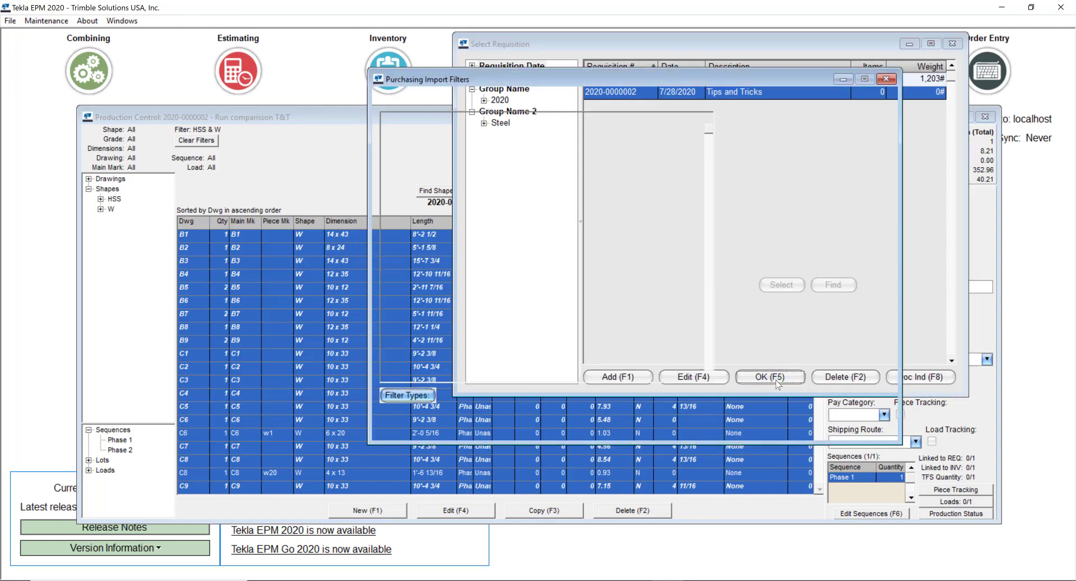
click(635, 426)
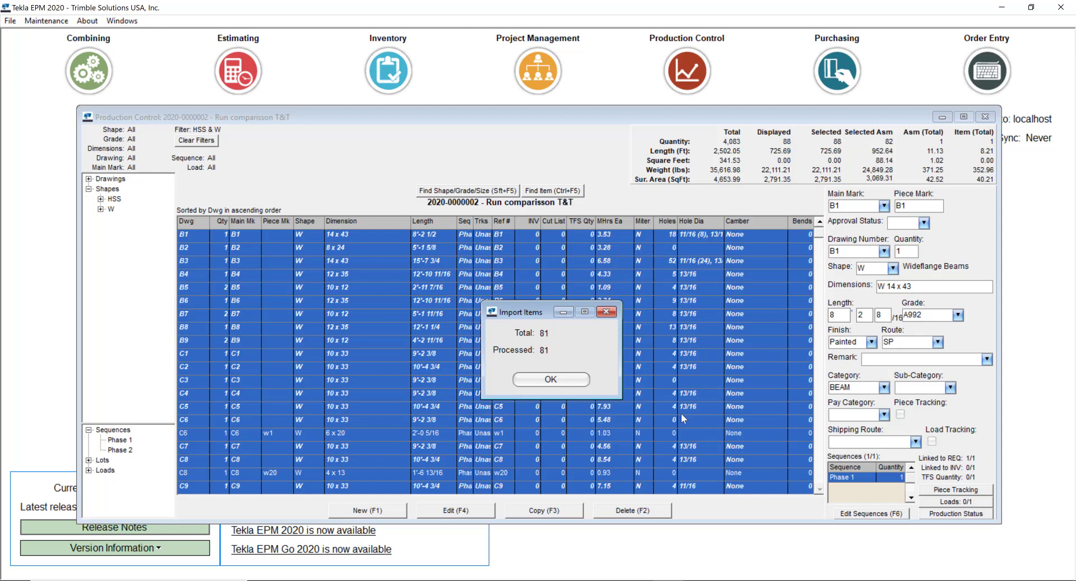
click(551, 379)
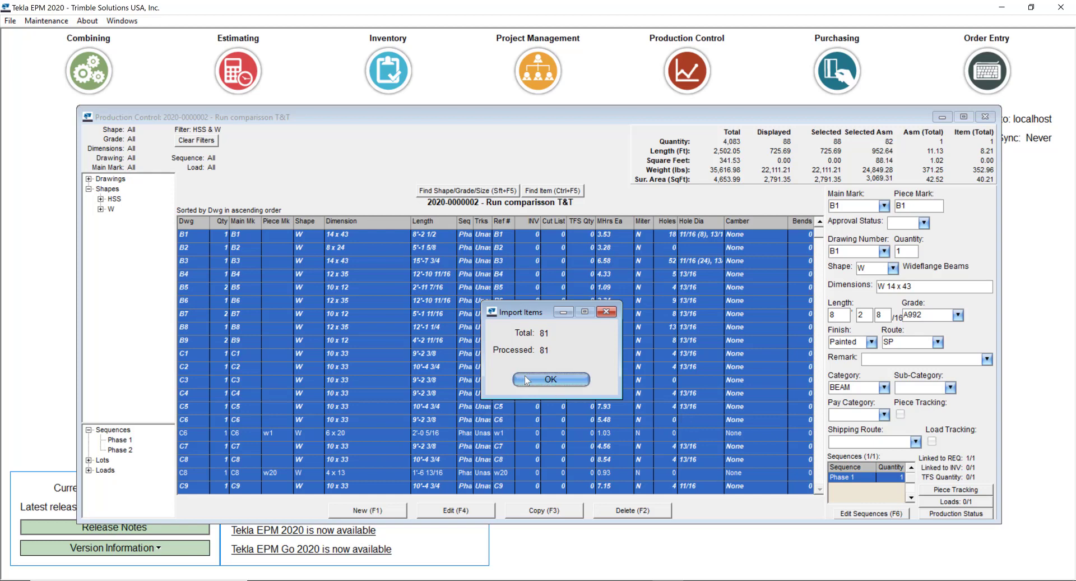
click(985, 116)
- Open the "Tips and Tricks" requisition in Purchasing and start a new Mult combining run for it
click(832, 73)
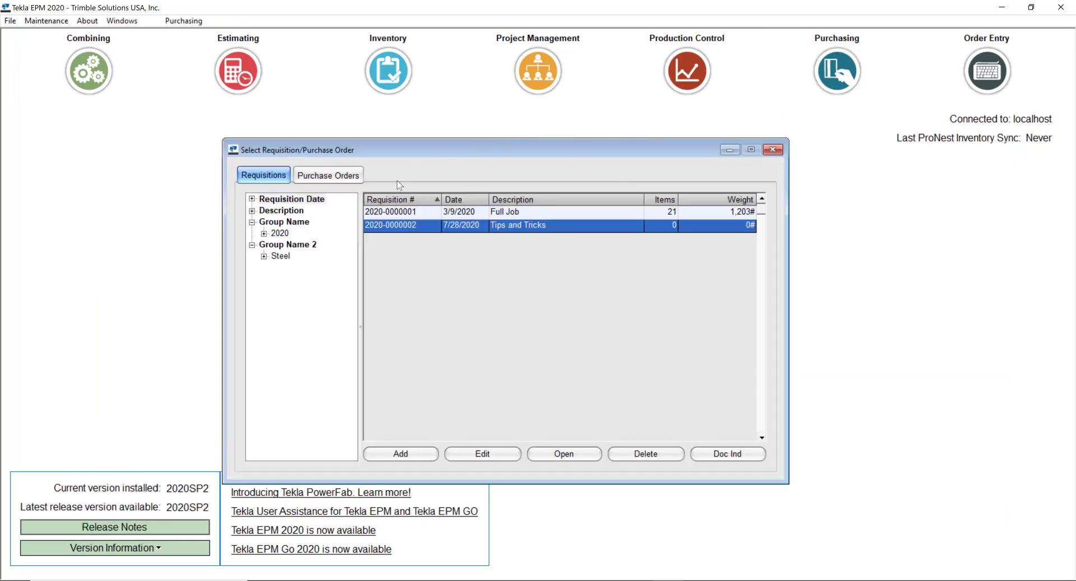
double_click(426, 224)
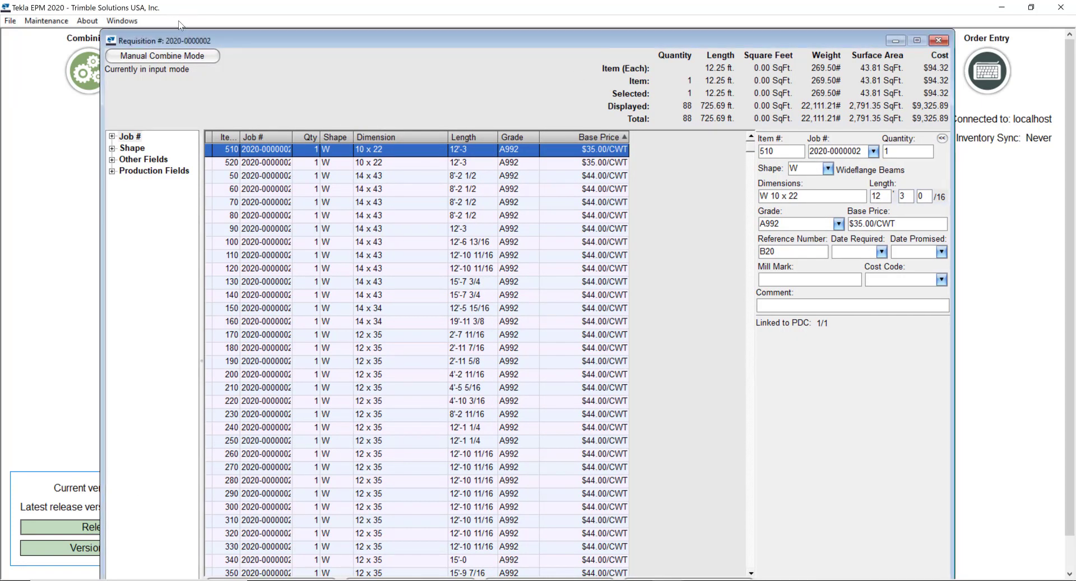
click(177, 25)
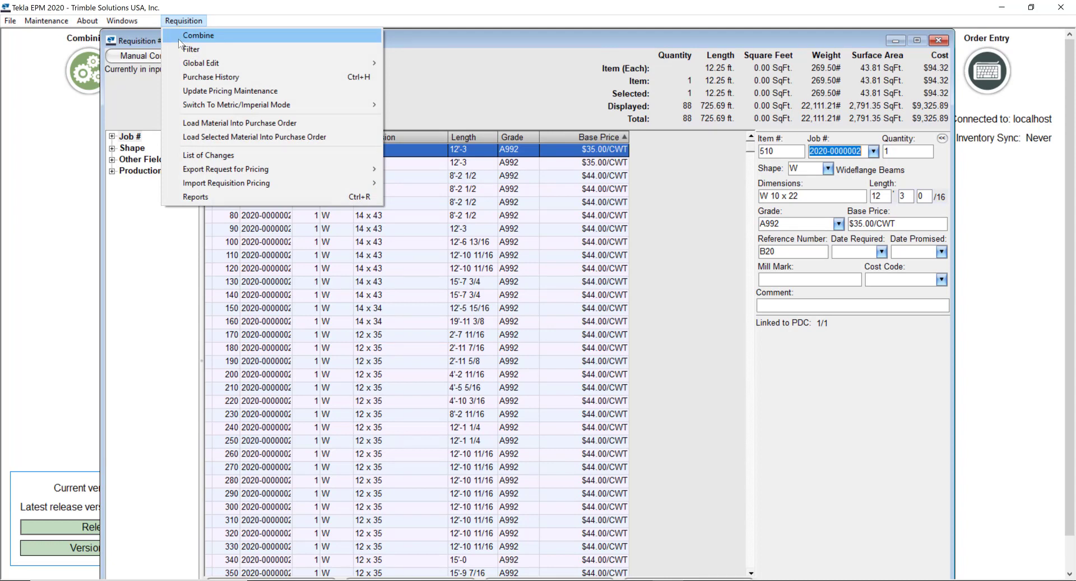
click(191, 35)
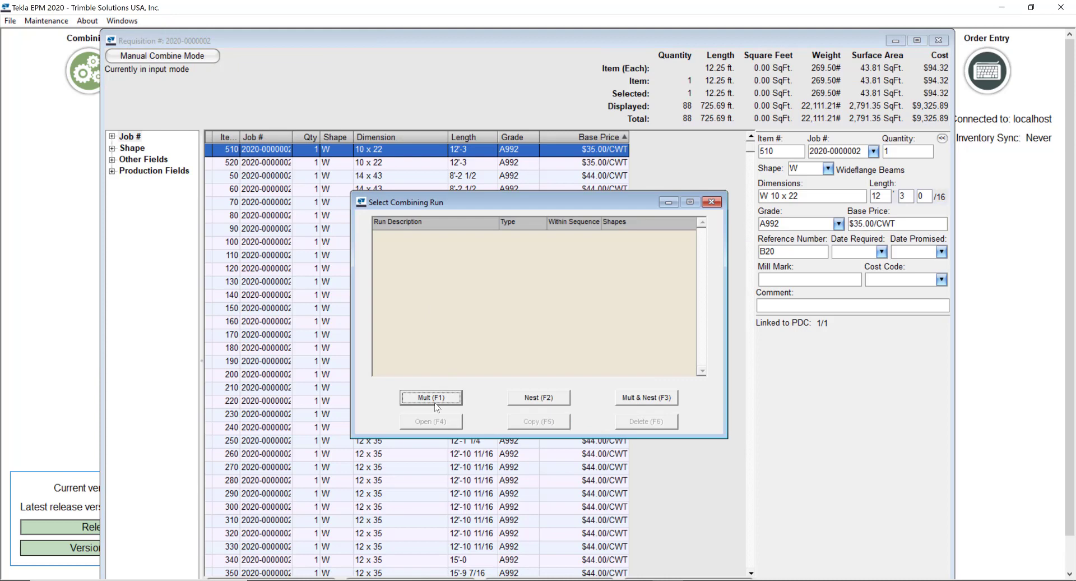
click(436, 402)
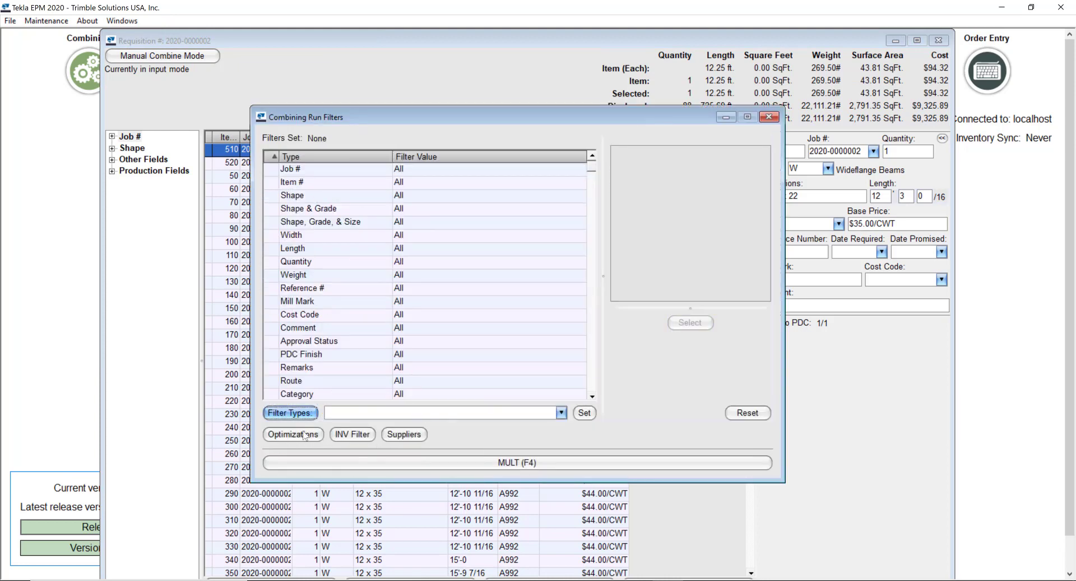
- Save the combining setup with Warehouse Force Inventory included and Combine Only Within Sequence off, and run the Mult
click(298, 436)
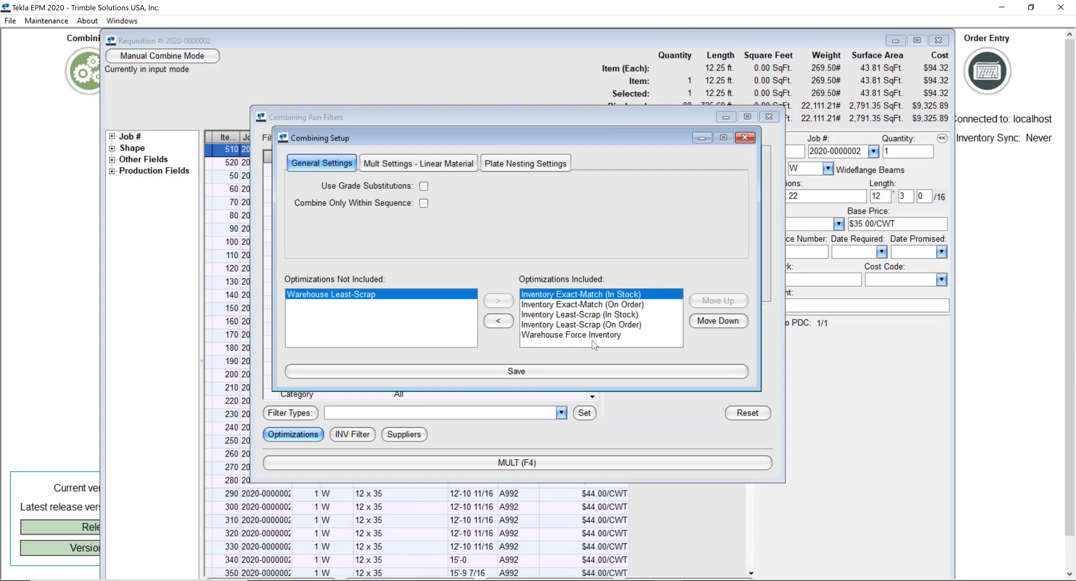
click(555, 336)
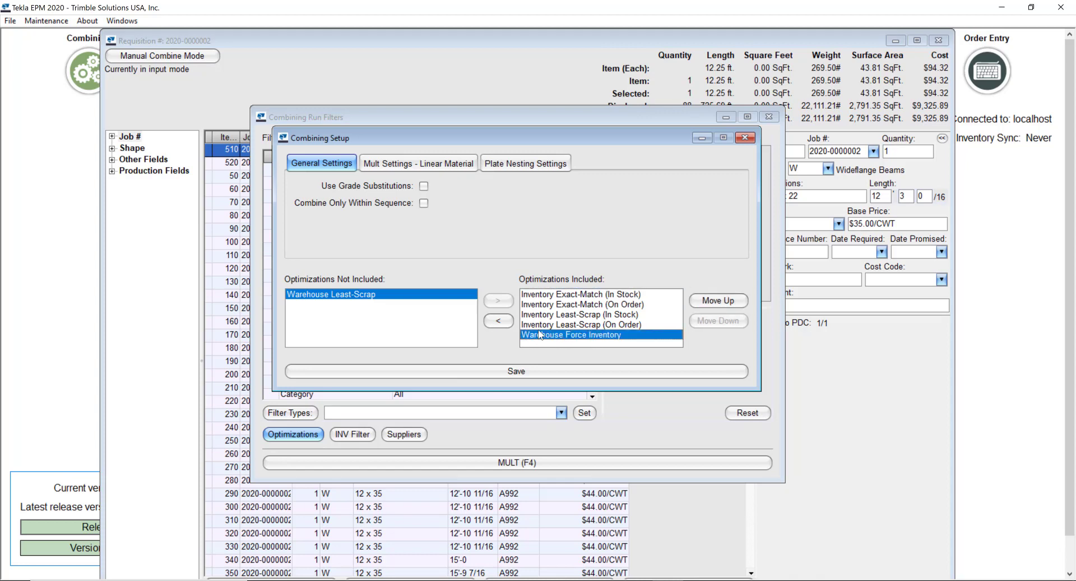
click(424, 204)
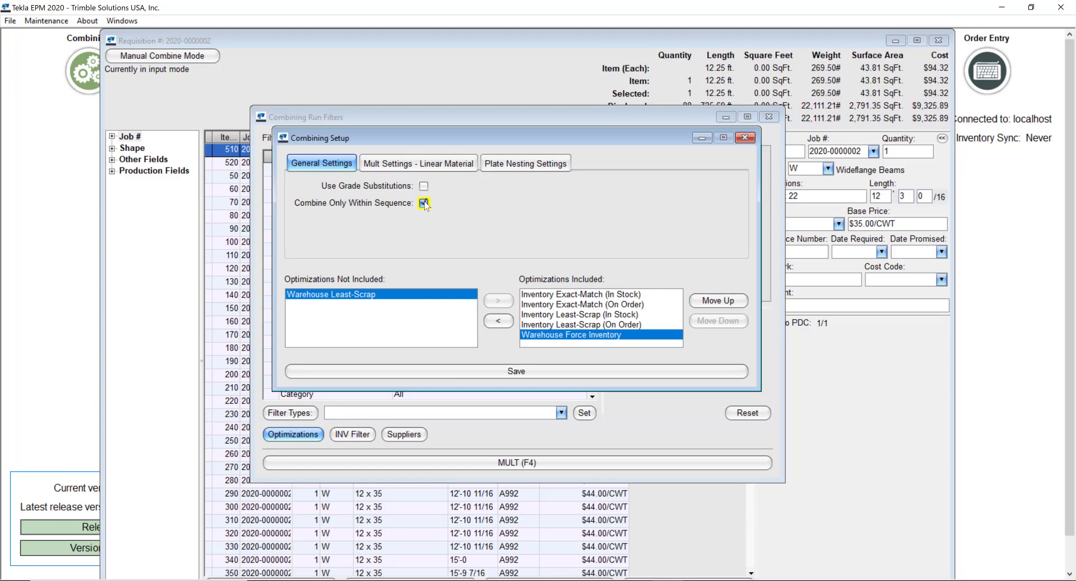
click(424, 203)
click(547, 373)
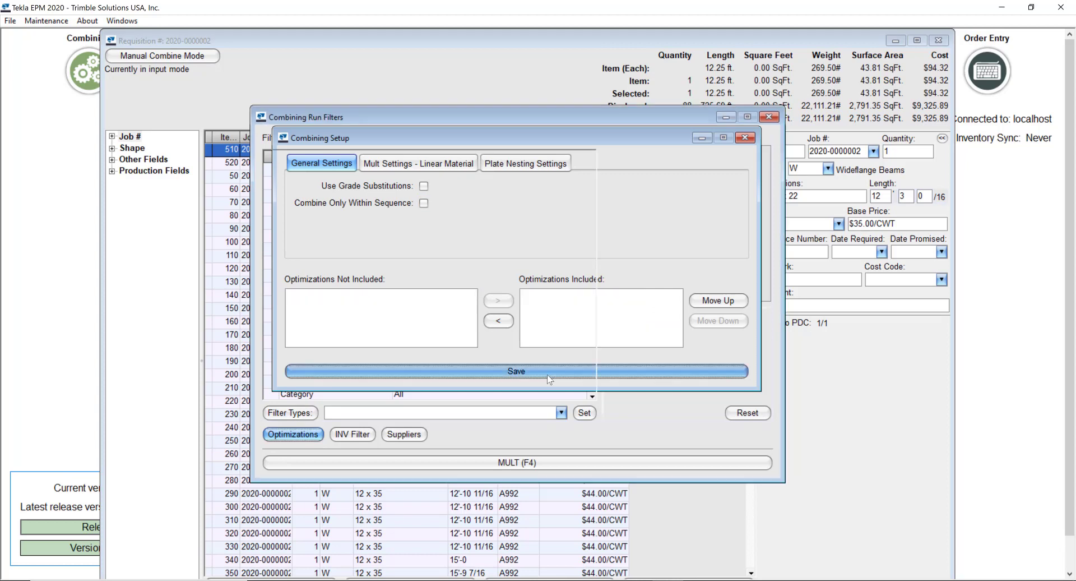
click(530, 468)
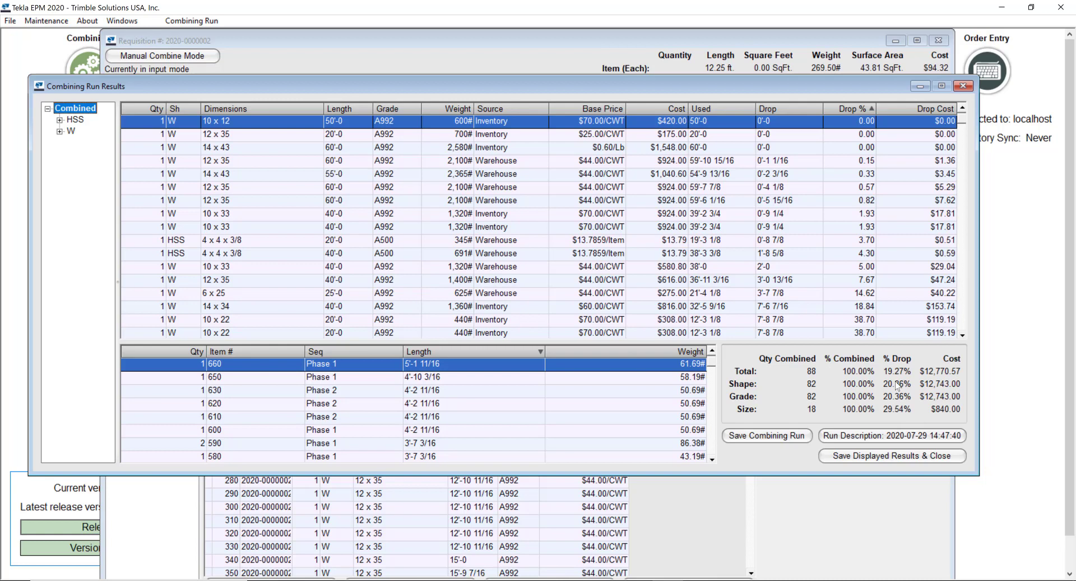
- Set the run description to "Inv. Preference", save the combining run and close its results
click(893, 436)
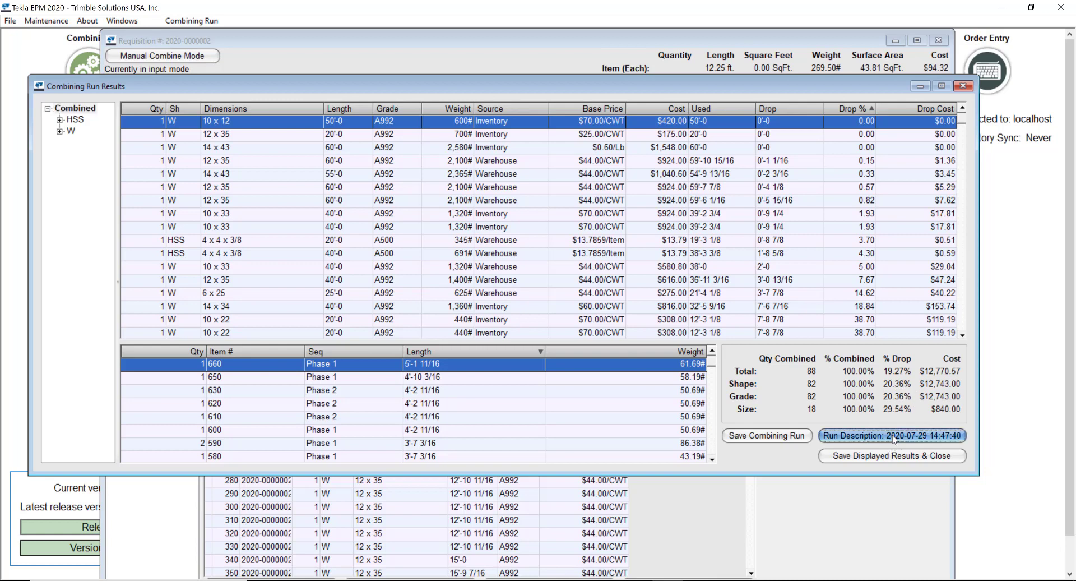
text(Inv)
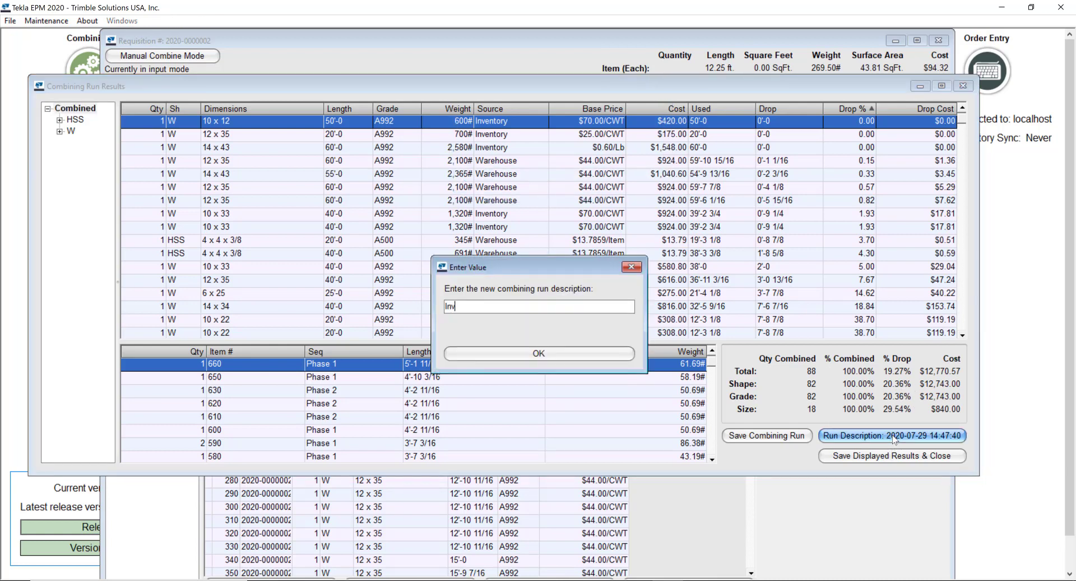
text(. Preference)
click(531, 353)
click(765, 437)
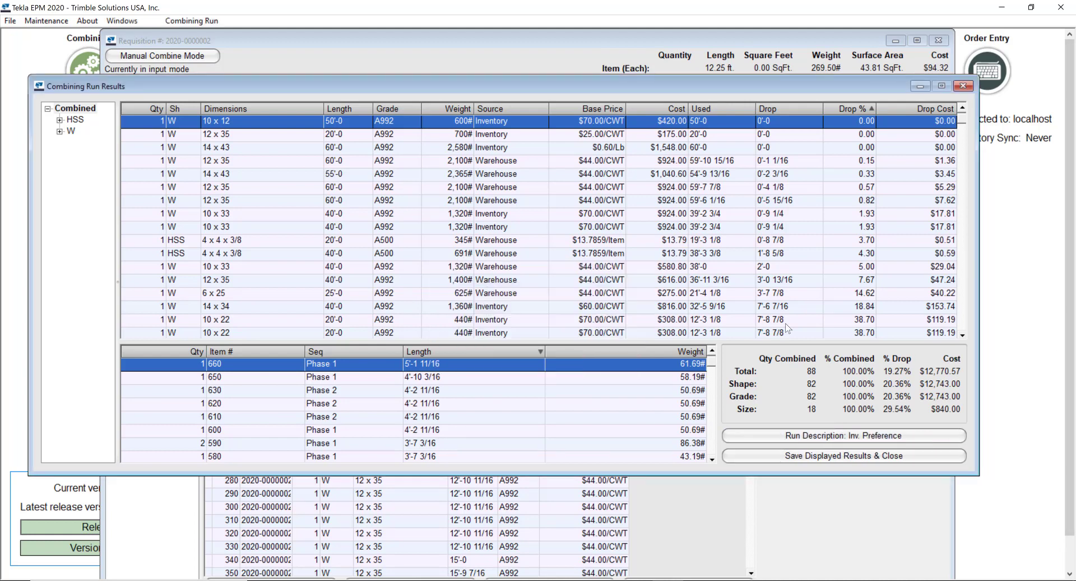
click(963, 85)
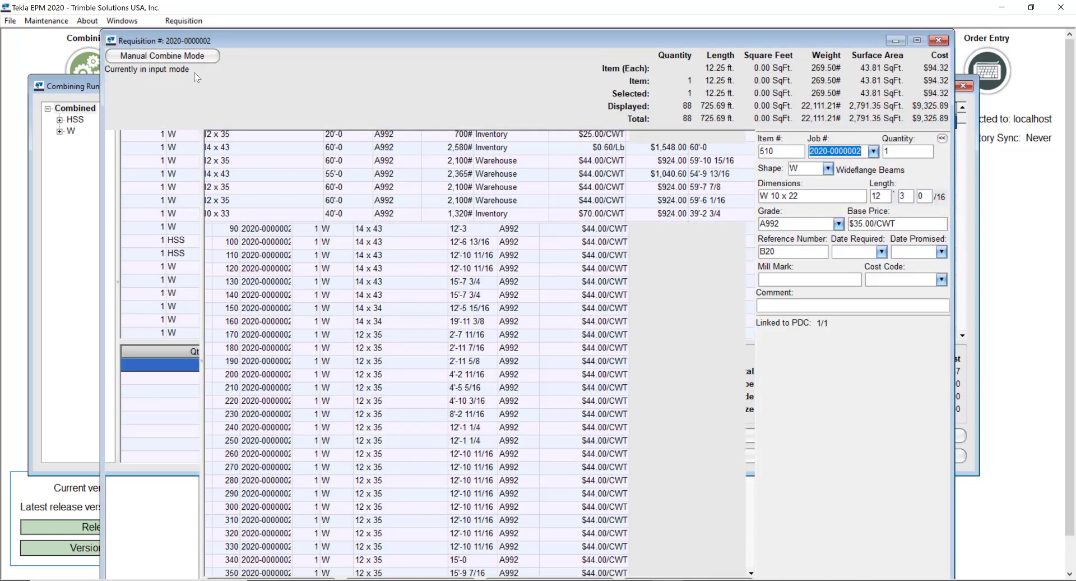
- Create a second Mult combining run with Warehouse Least-Scrap replacing Warehouse Force Inventory in the included optimizations
click(174, 21)
click(182, 35)
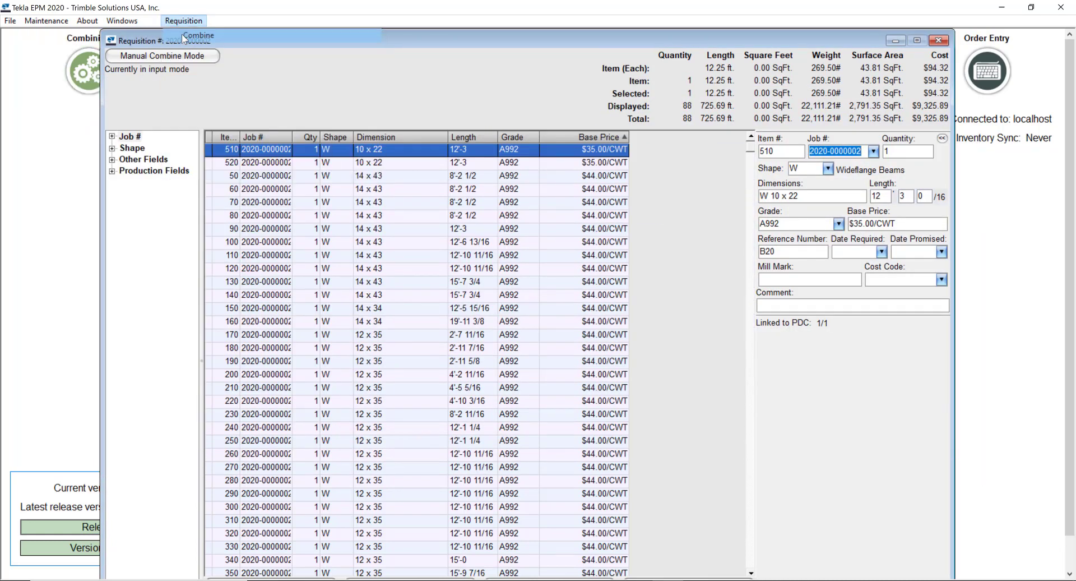
click(450, 401)
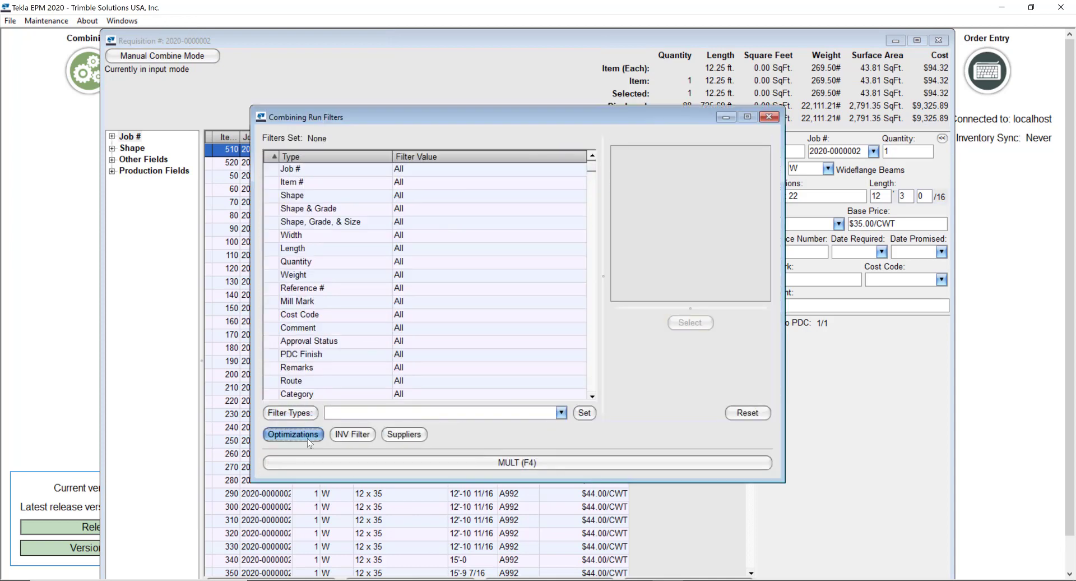
click(303, 434)
click(594, 335)
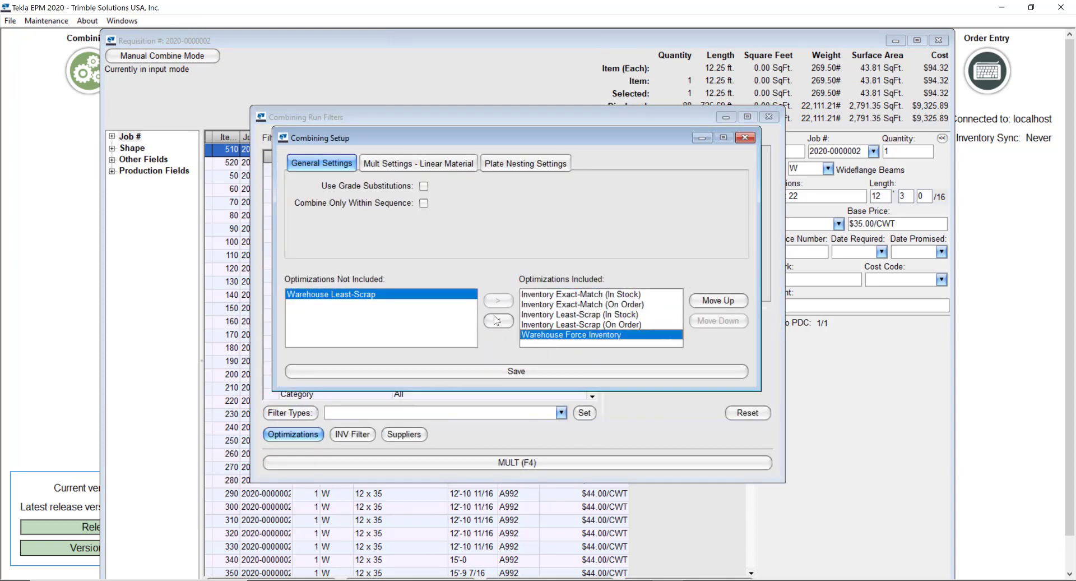
click(496, 320)
click(413, 294)
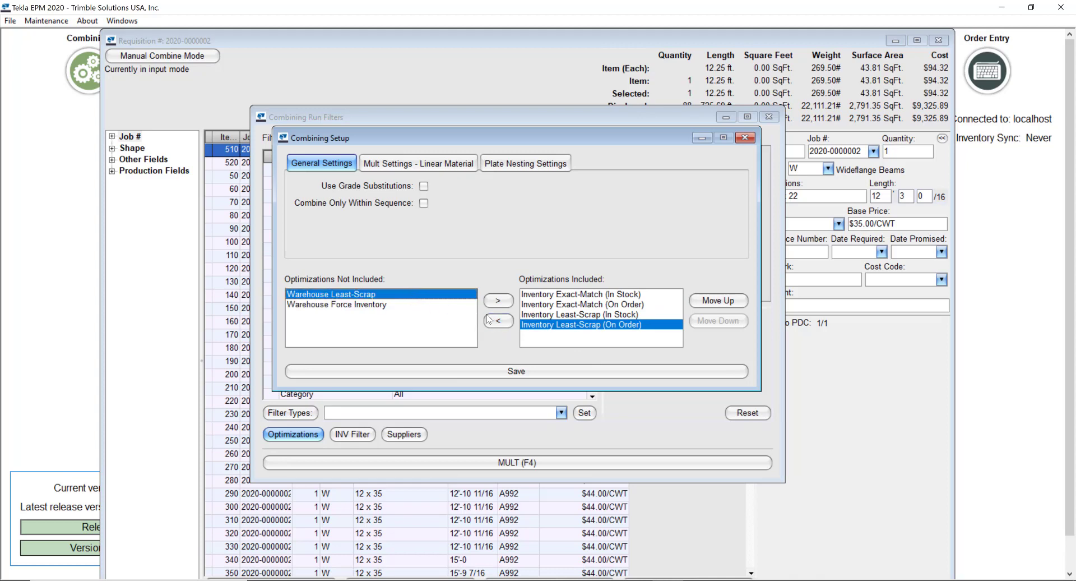
click(498, 300)
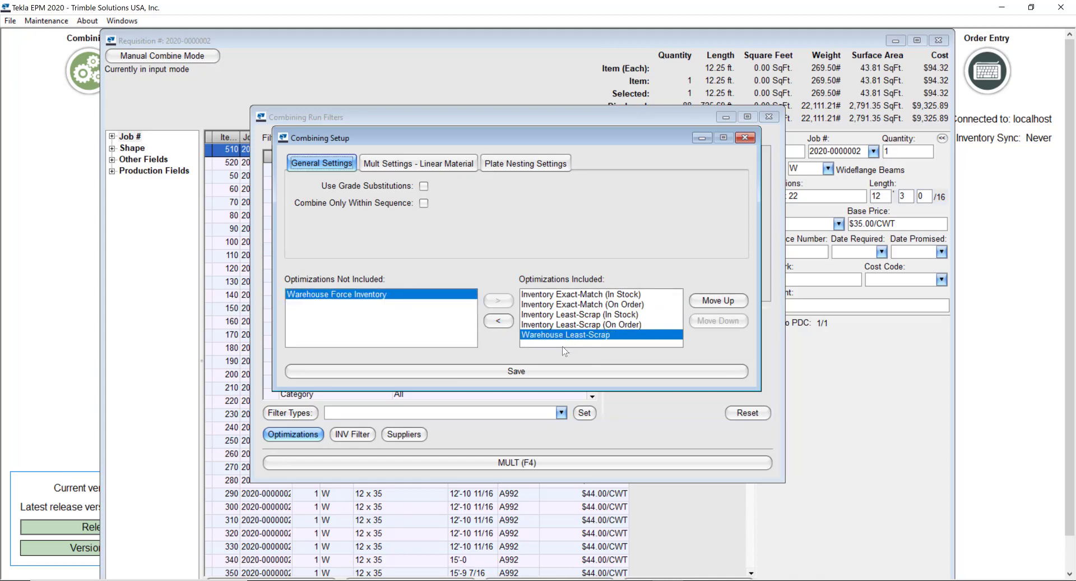
click(552, 375)
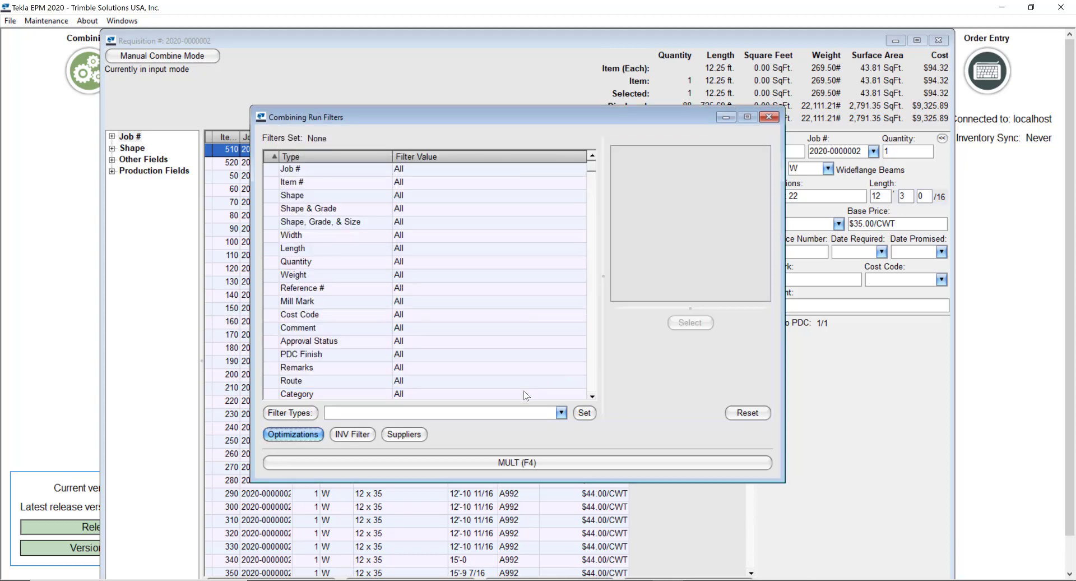
click(539, 462)
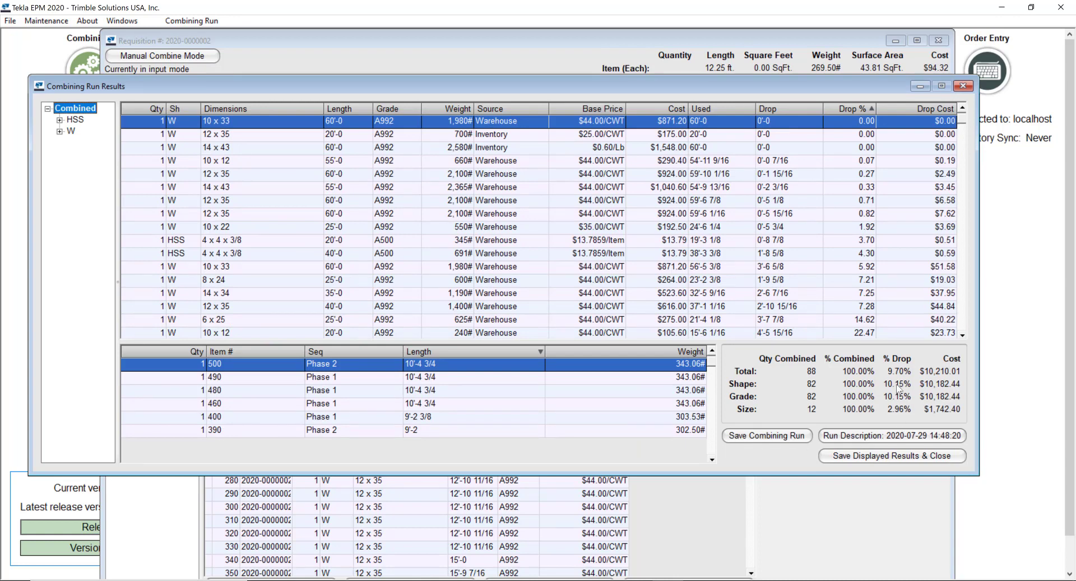
- Set the second run's description to "Warehouse Pref." and save the combining run
click(878, 436)
text(W)
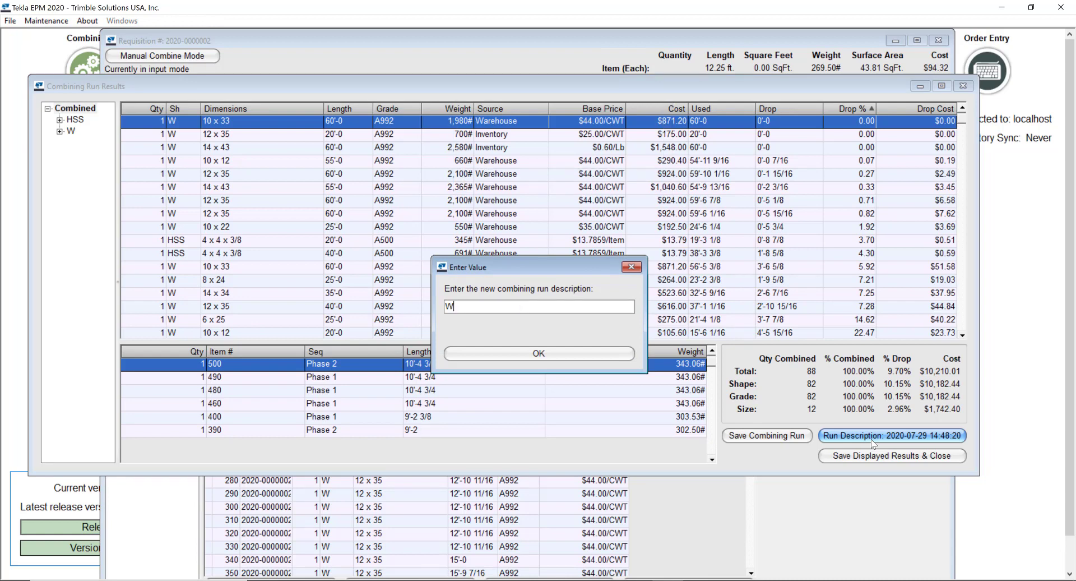
text(arehouse Pref.)
click(630, 356)
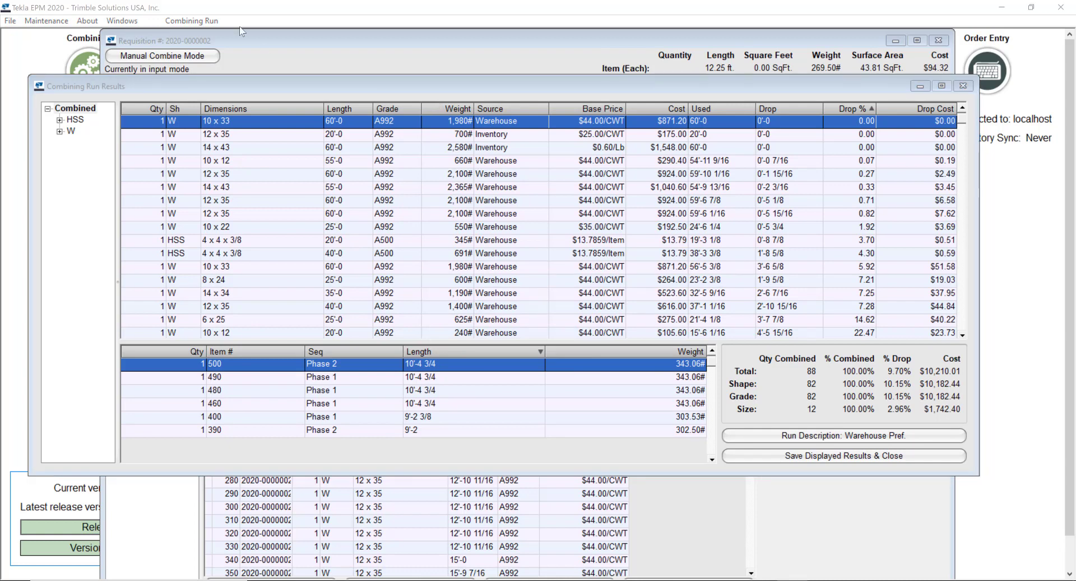
- Compare the Warehouse Pref. run with the saved Inv. Preference run, examine the W A992 10 x 12 size, and close the results
click(216, 22)
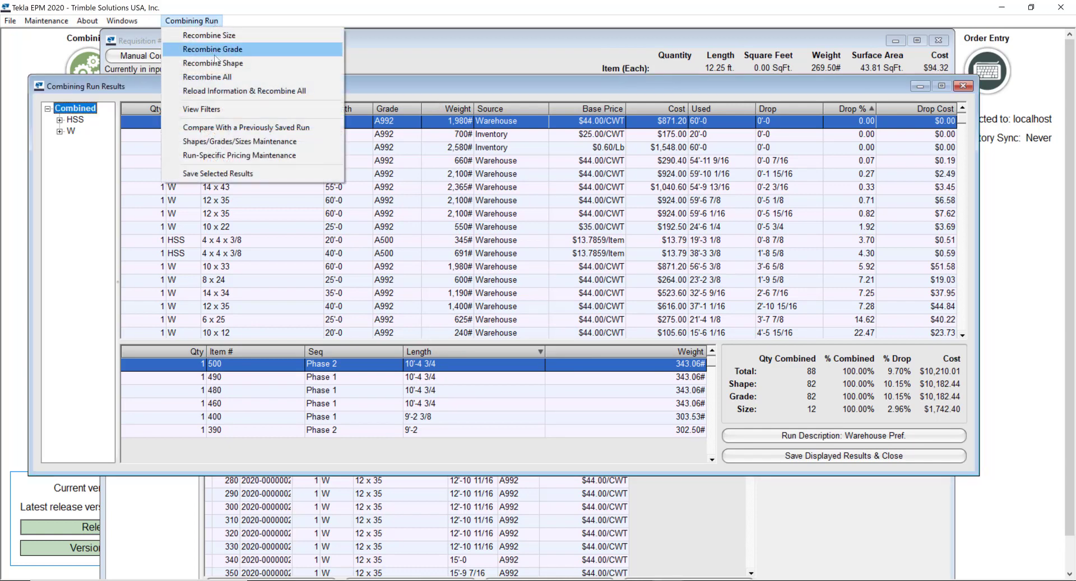
click(247, 127)
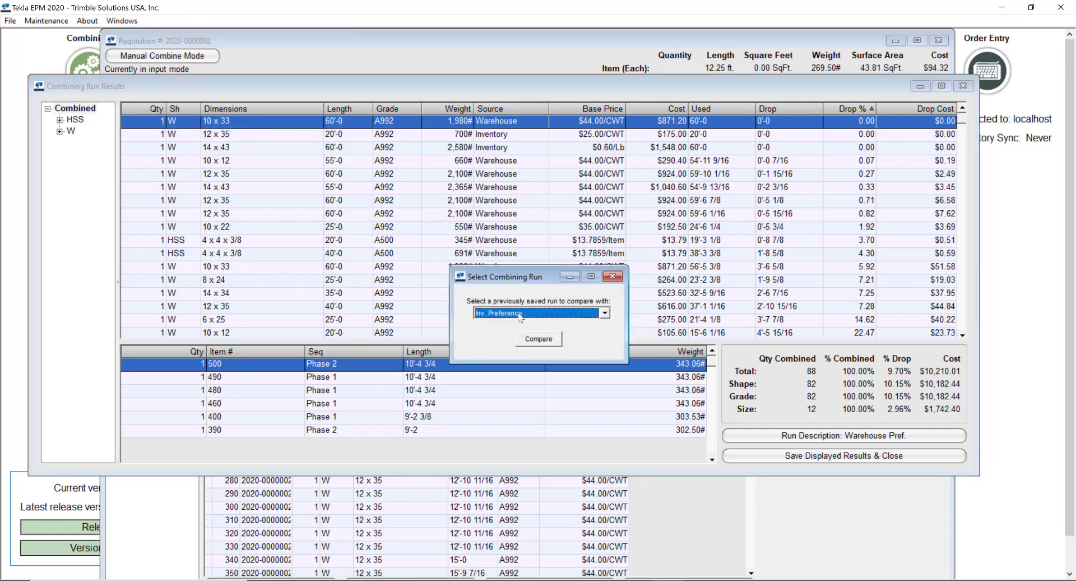
click(606, 313)
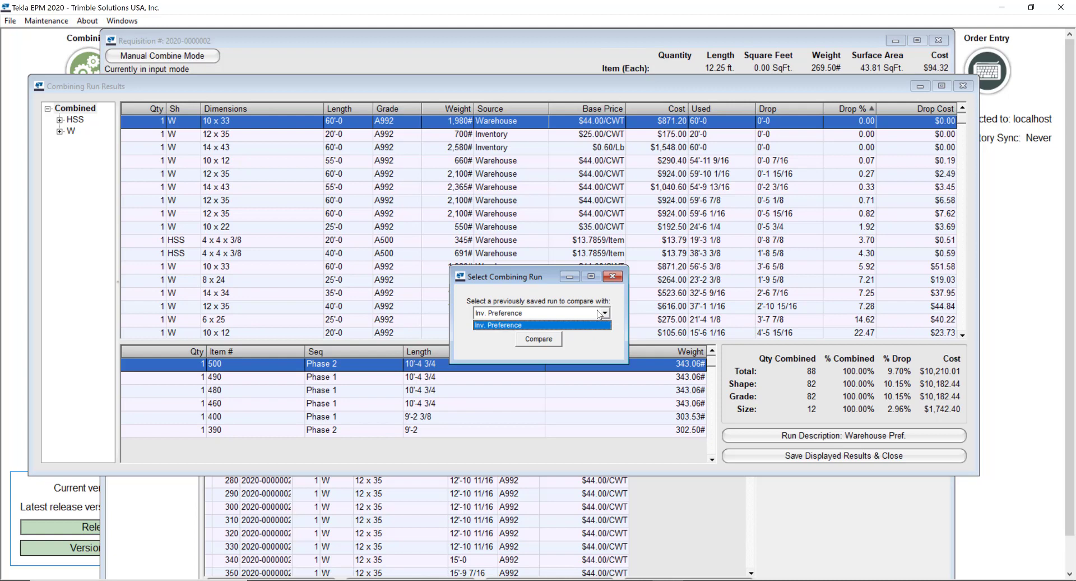
click(605, 314)
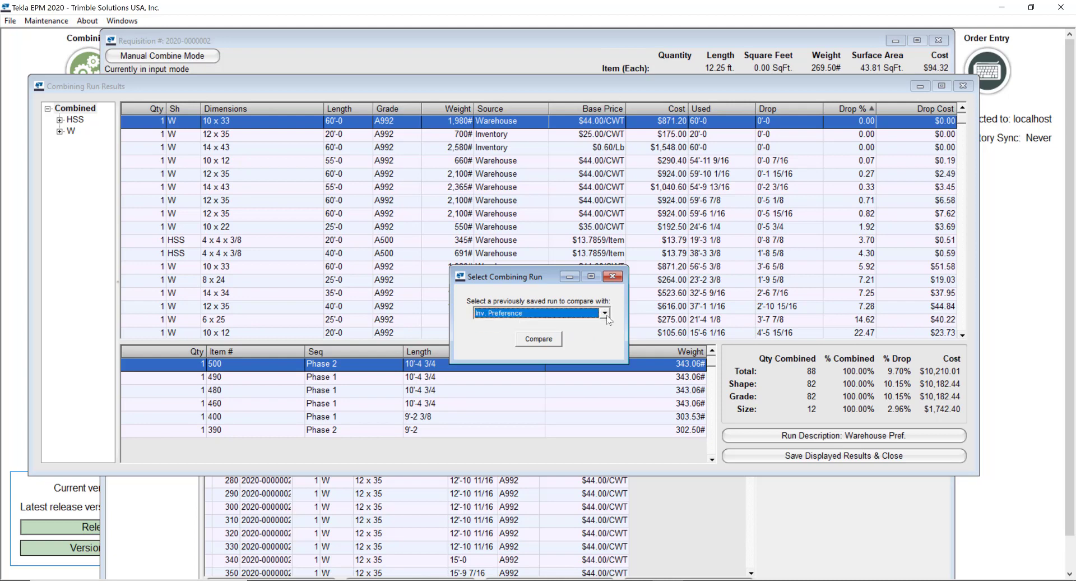
click(538, 339)
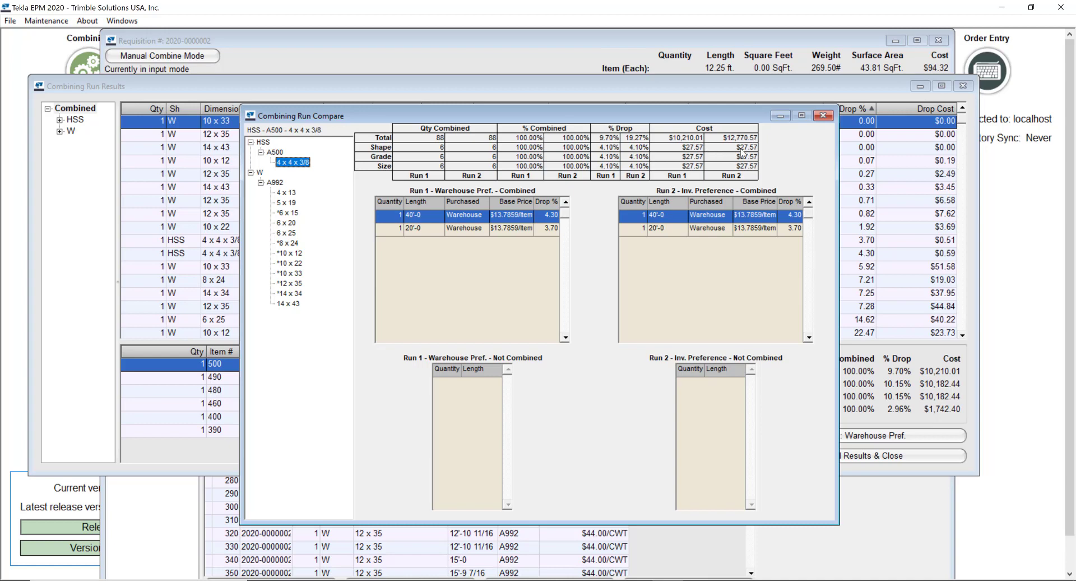
click(290, 254)
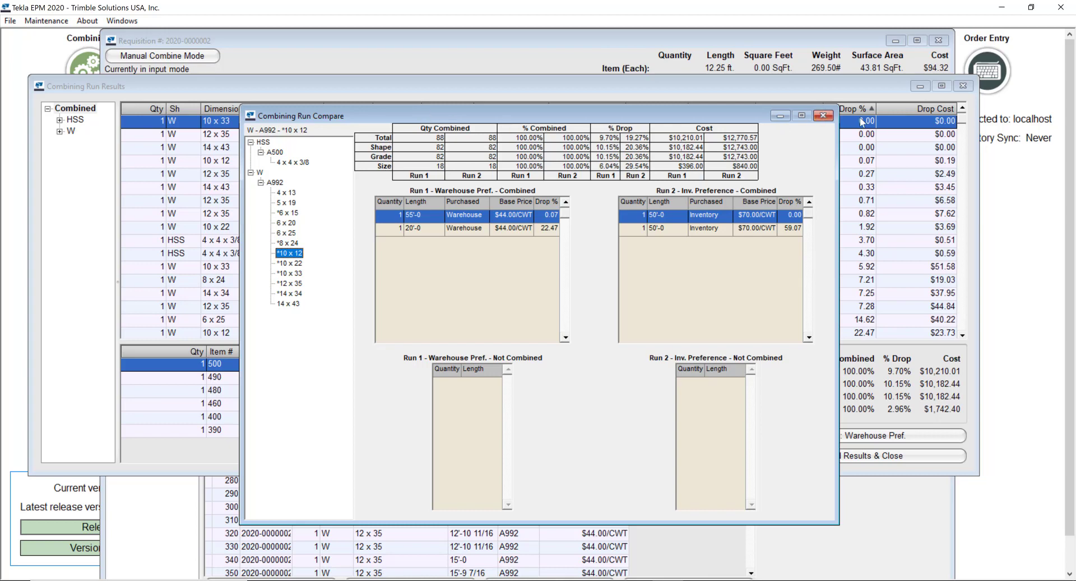
click(824, 116)
click(963, 86)
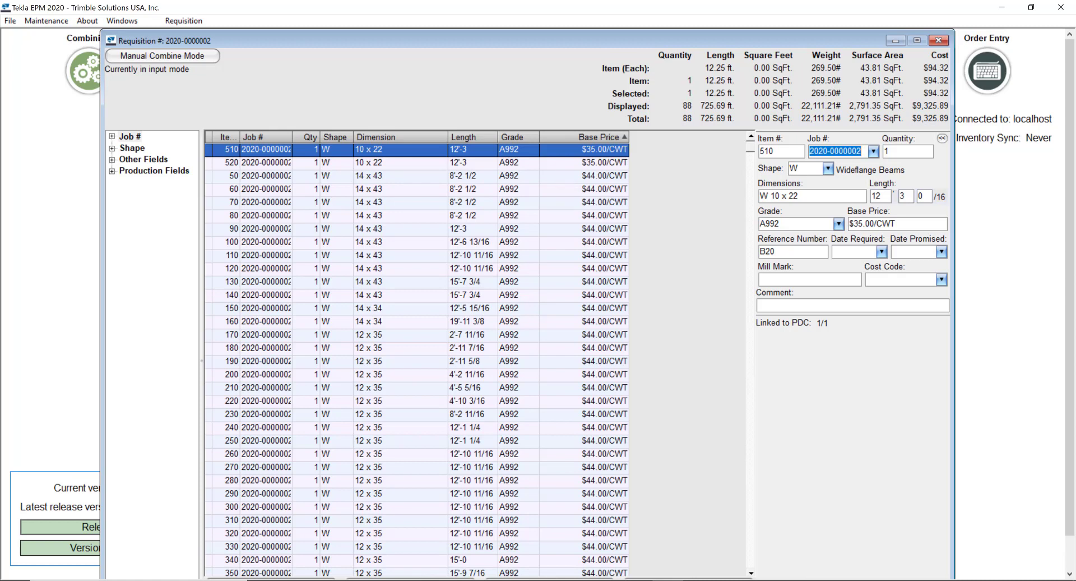
- Create a new Mult combining run on the requisition, filtered by shape, grade and size to W A992 12 x 35 only
click(183, 21)
click(193, 32)
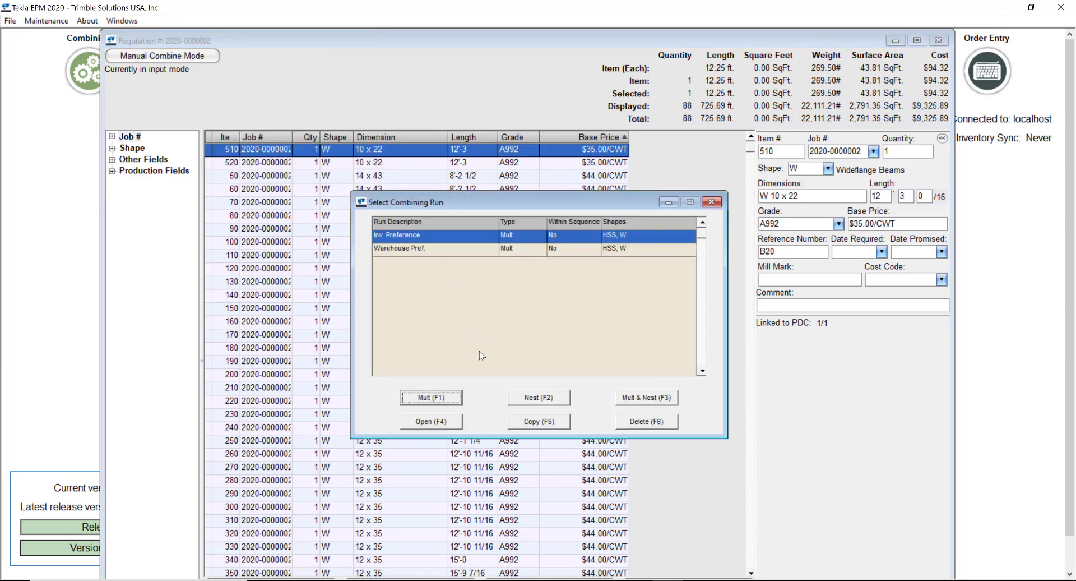
click(437, 402)
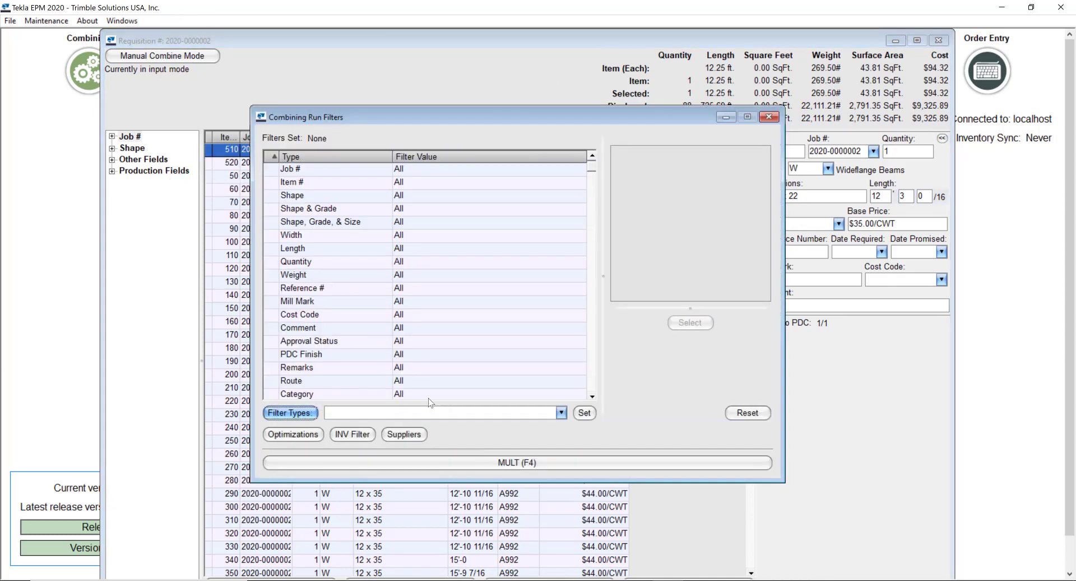
click(380, 225)
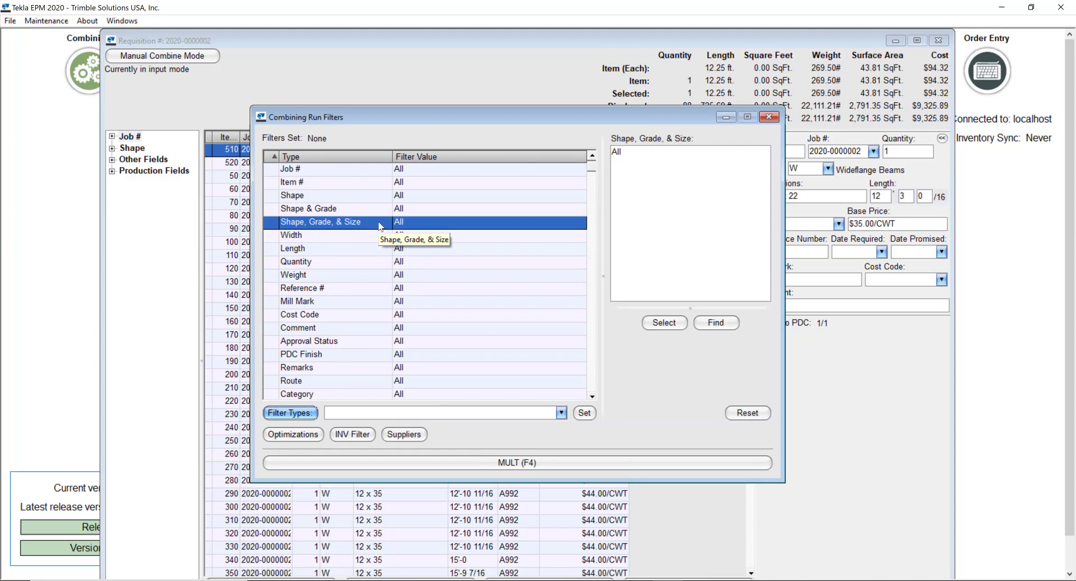
double_click(380, 224)
click(529, 342)
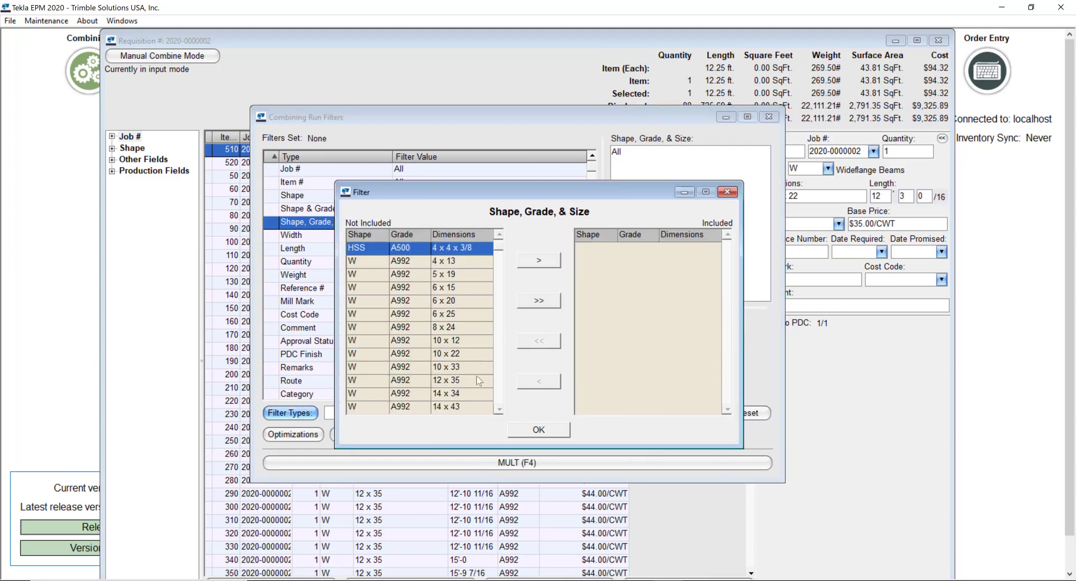
double_click(412, 378)
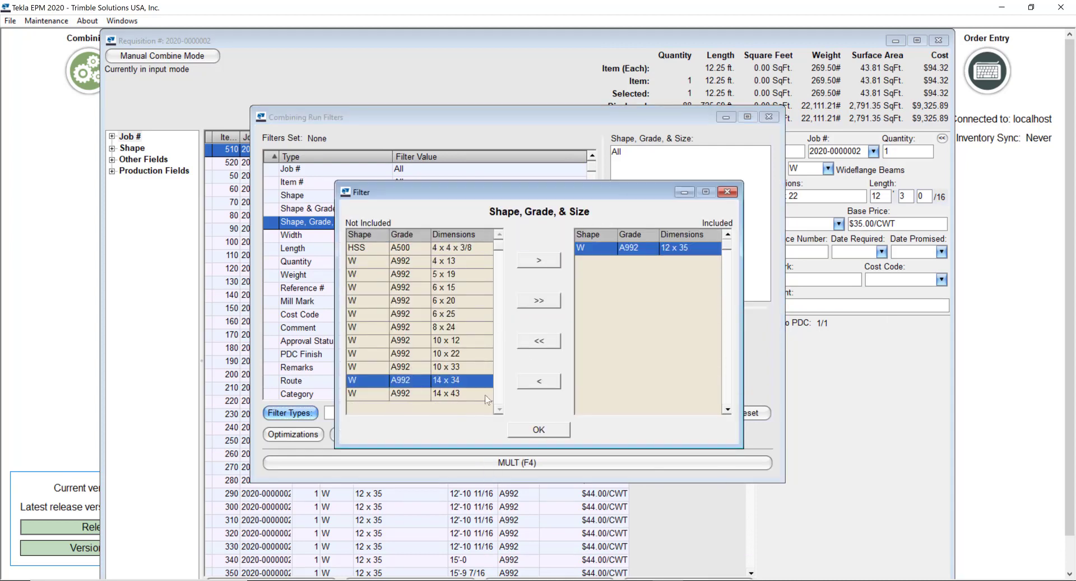
click(539, 433)
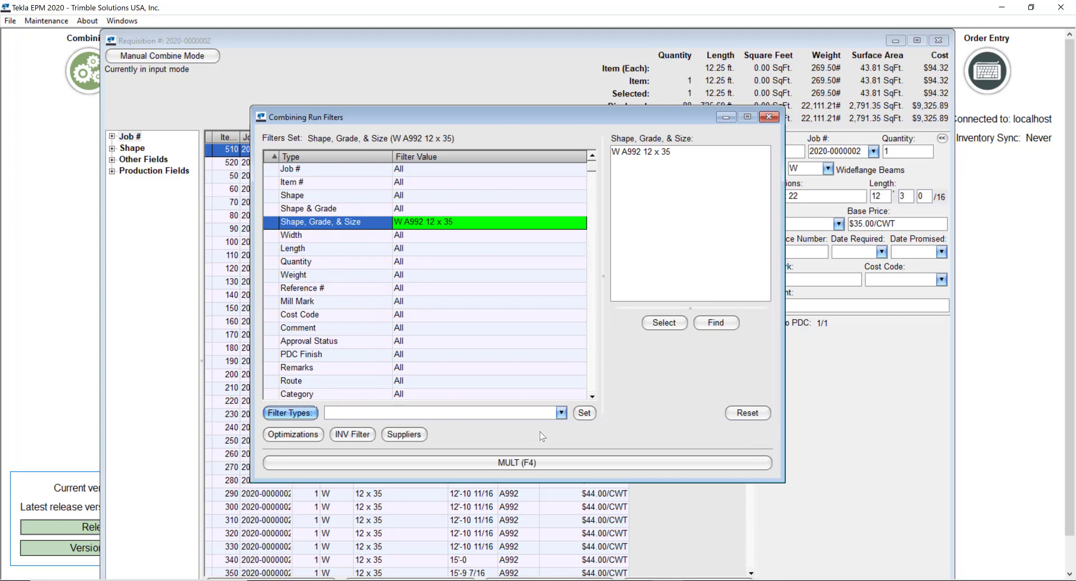
click(520, 458)
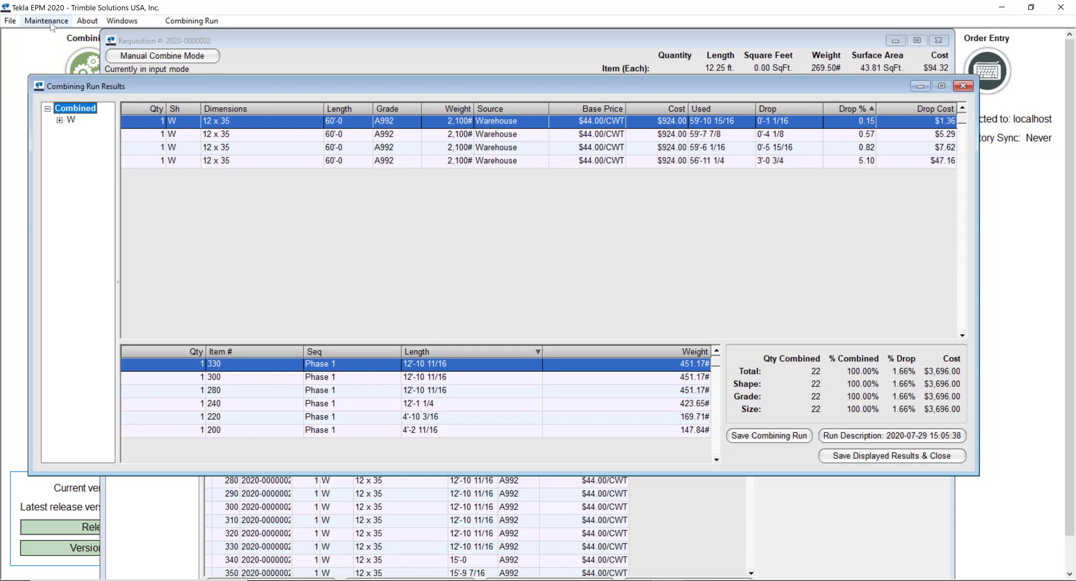
- Set up a global edit of the run-specific pricing that includes grade A992 and dimension 12 x 35, using Set Lengths
click(199, 22)
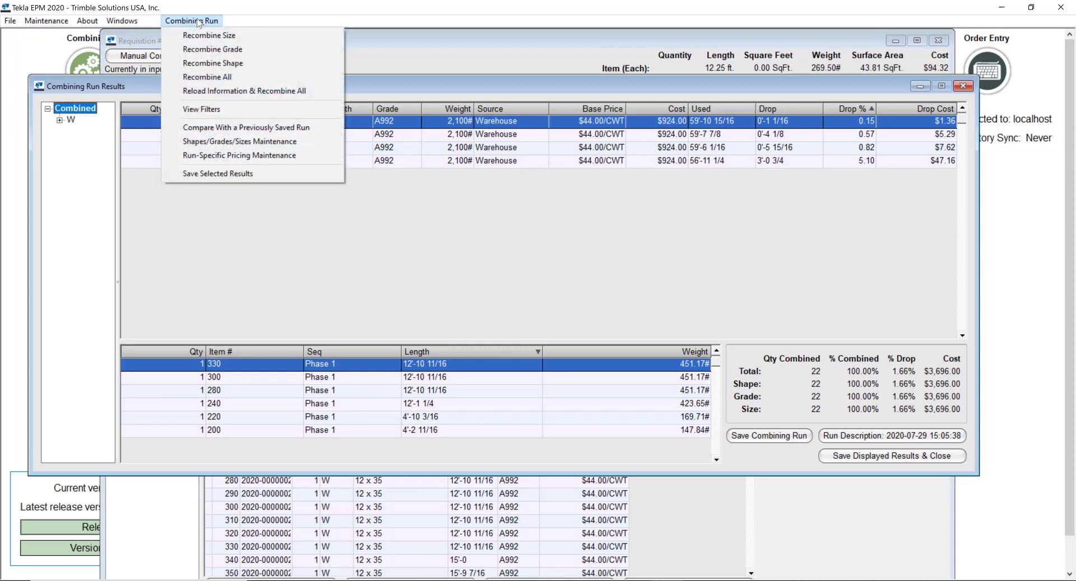
click(255, 157)
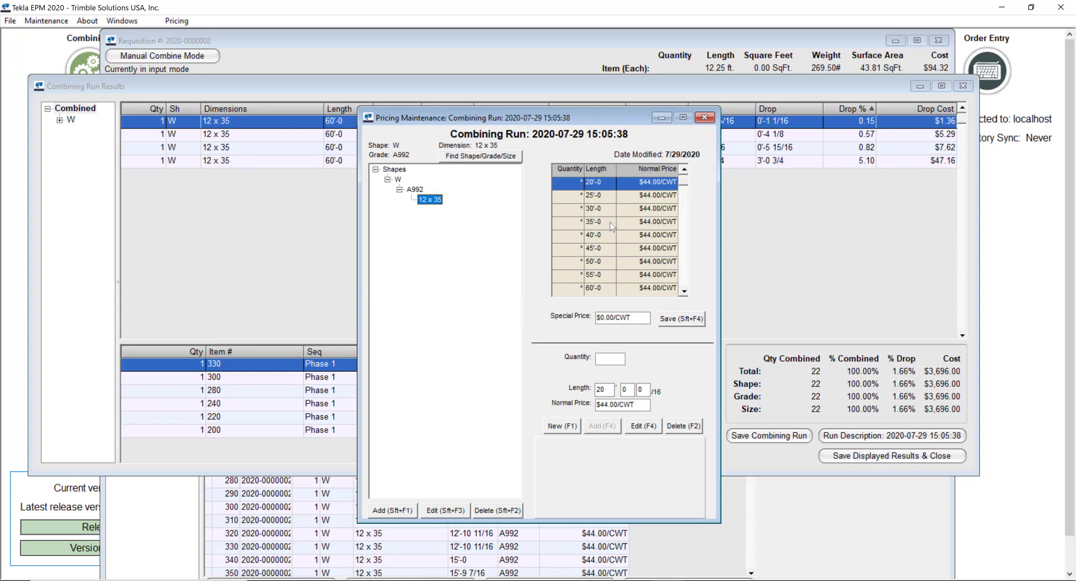
click(186, 22)
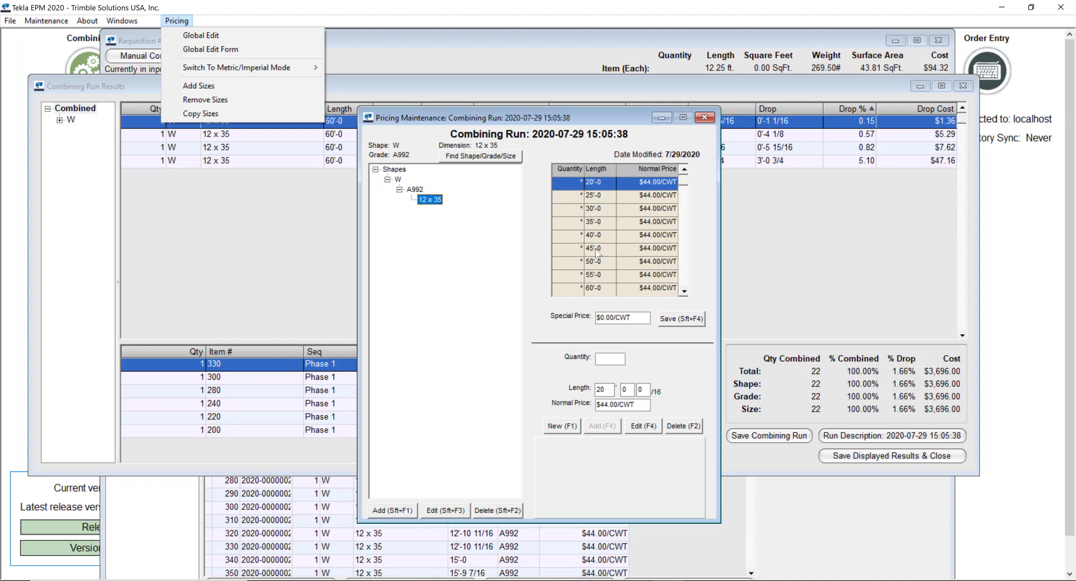
click(209, 34)
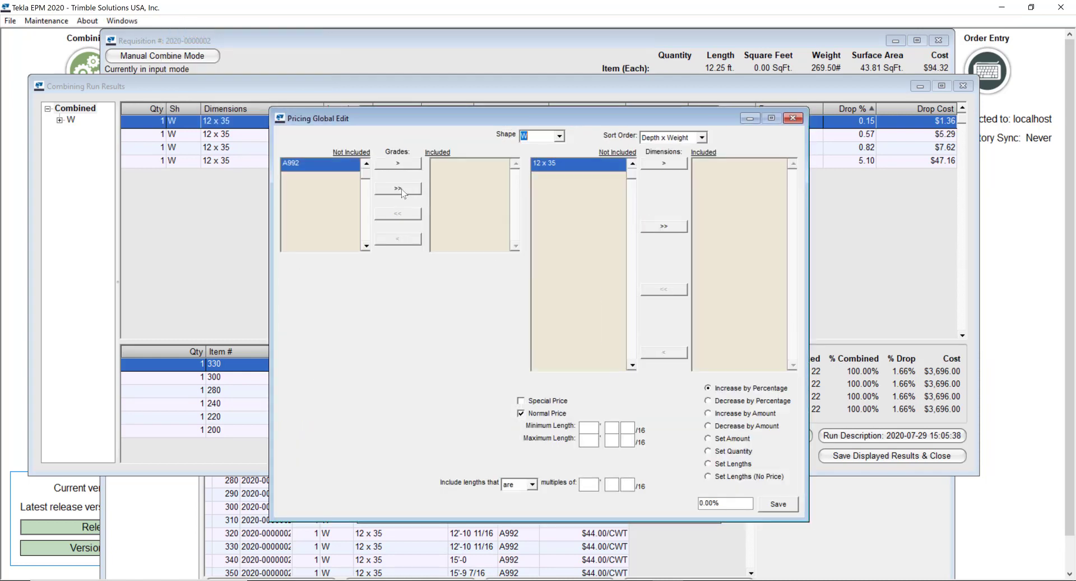
click(399, 189)
click(665, 227)
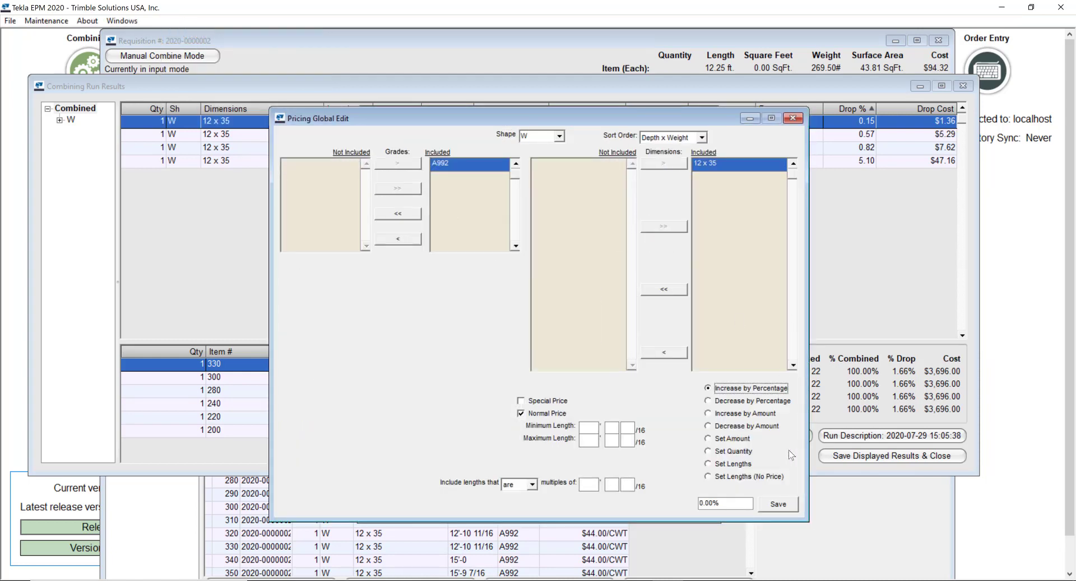
click(735, 463)
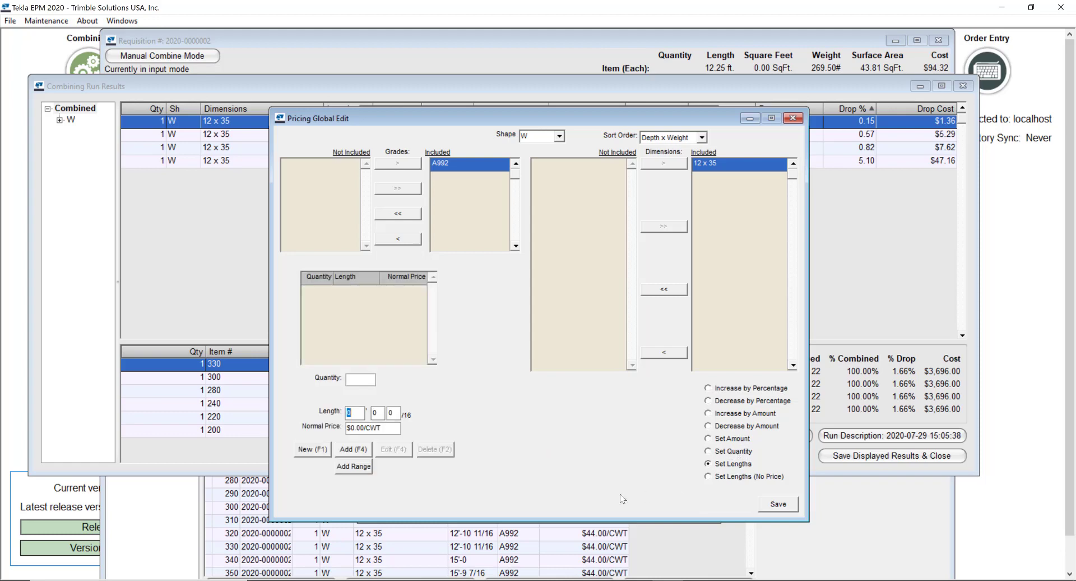
- Add a price line for quantity 10 of 40'-0 lengths at $38.00/CWT
click(359, 380)
text(10)
key(Tab)
text(40)
key(Tab)
text(38)
click(359, 449)
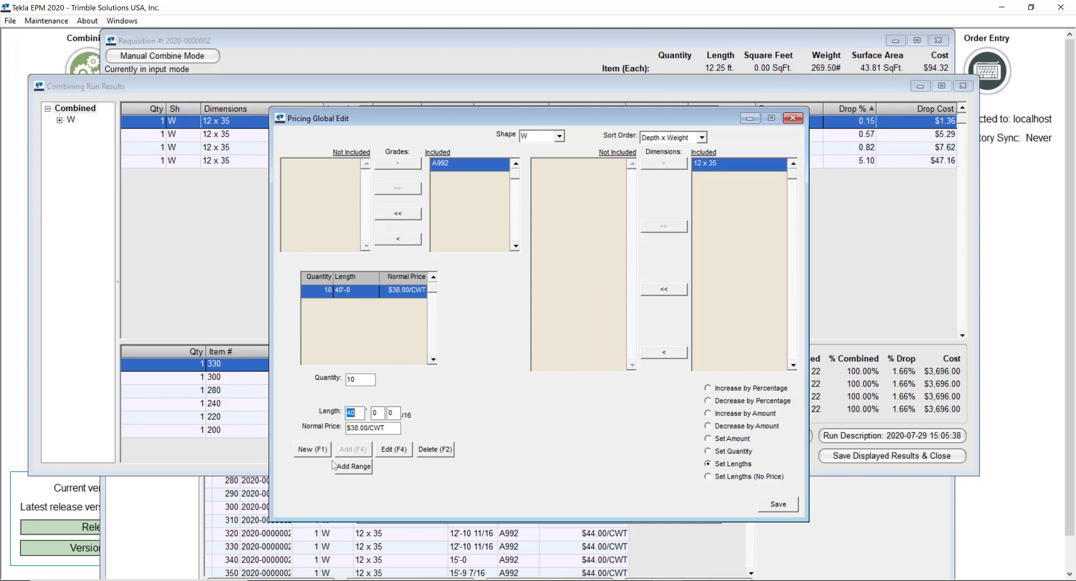
- Add a price line for quantity 25 of 20'-0 lengths at $42.00/CWT
click(312, 450)
text(25)
key(Tab)
text(20)
key(Tab)
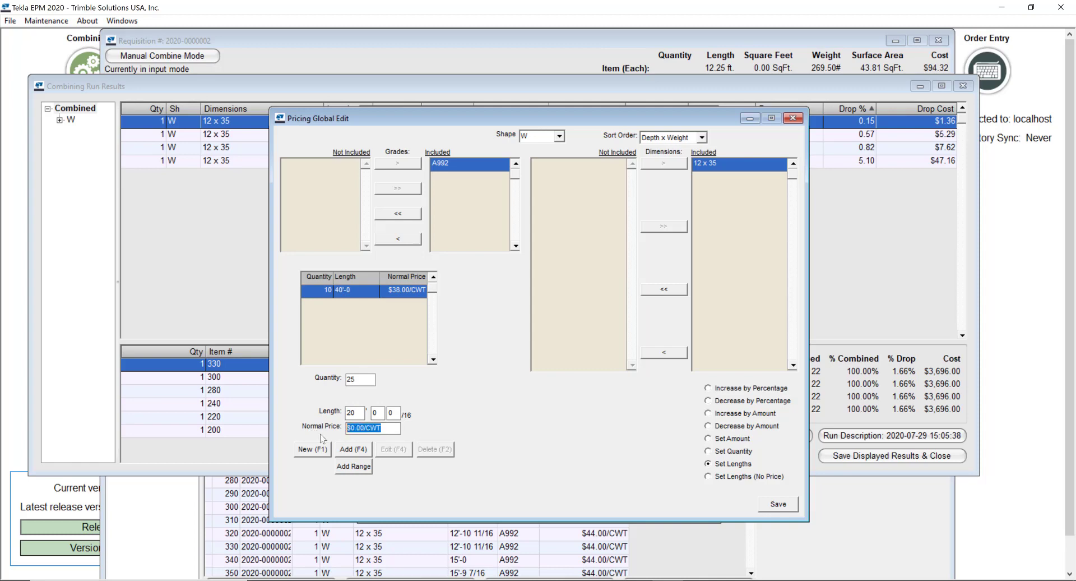
text(42)
click(355, 452)
- Add a price line for quantity 5 of 50'-0 lengths at $45.00/CWT
click(311, 452)
click(360, 414)
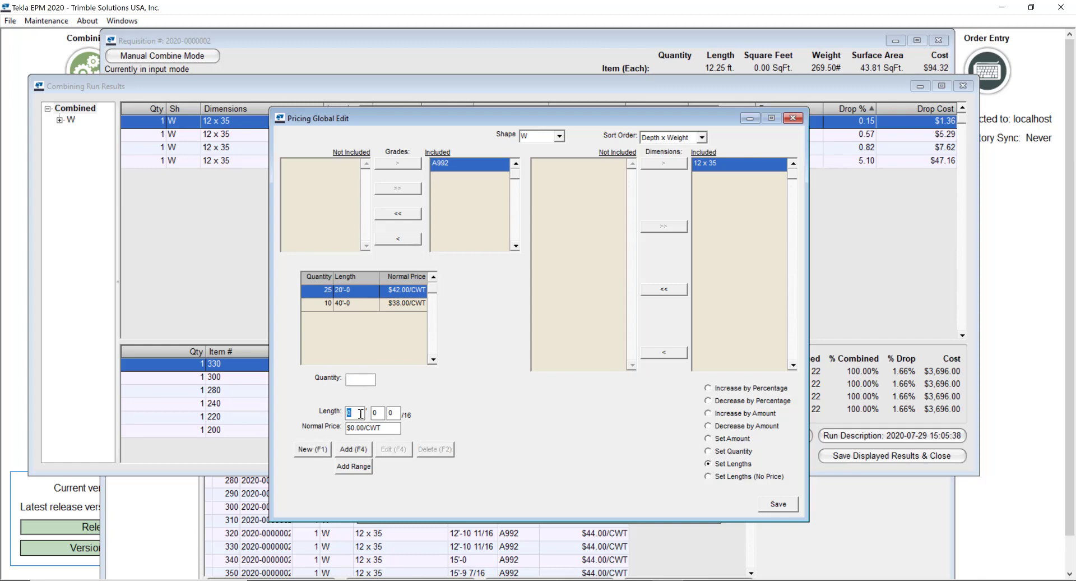
click(358, 380)
text(5)
click(350, 410)
click(357, 414)
text(50)
click(382, 428)
drag(342, 431, 340, 431)
text(45)
click(355, 448)
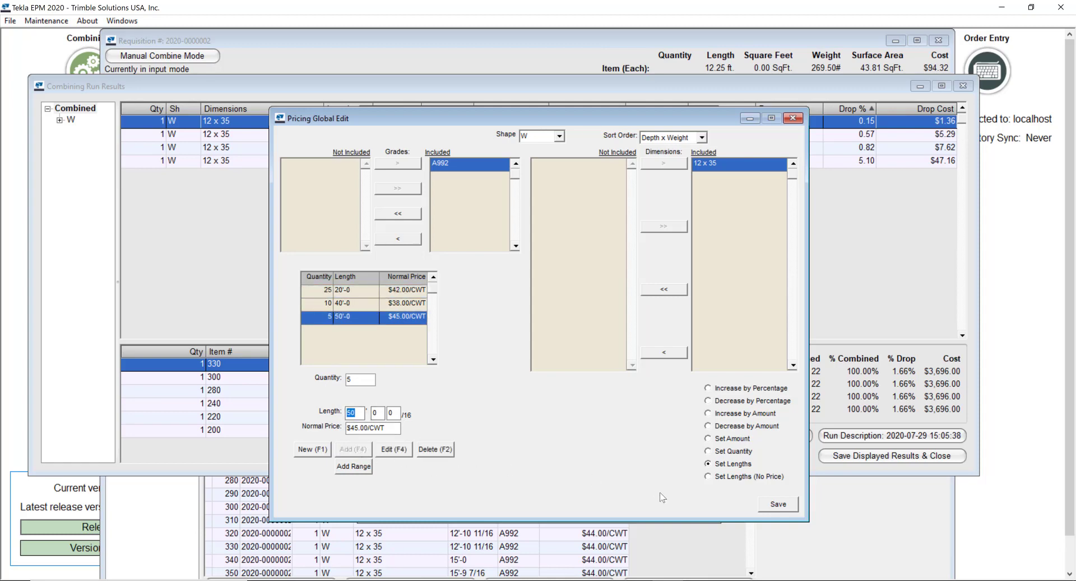
- Save the global price edit, close the run's pricing, and recombine all shapes, grades and sizes without saving the run first
click(777, 505)
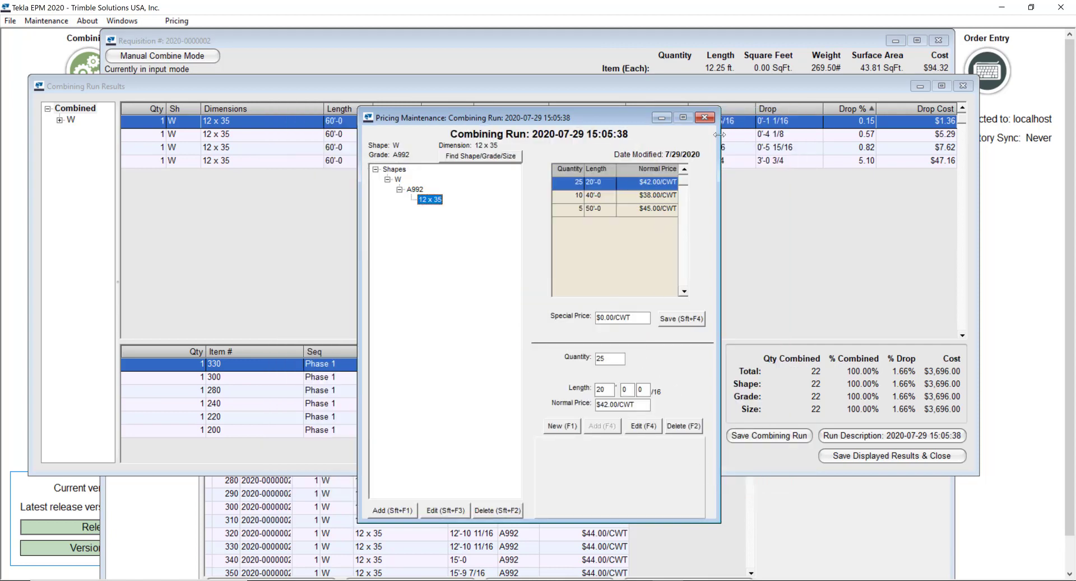
click(704, 117)
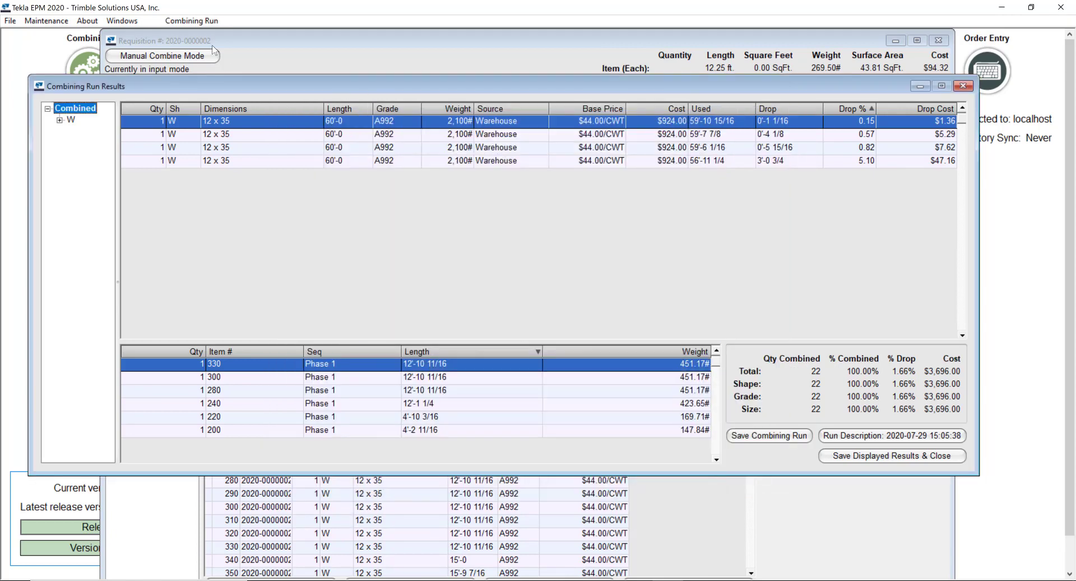
click(190, 21)
click(197, 79)
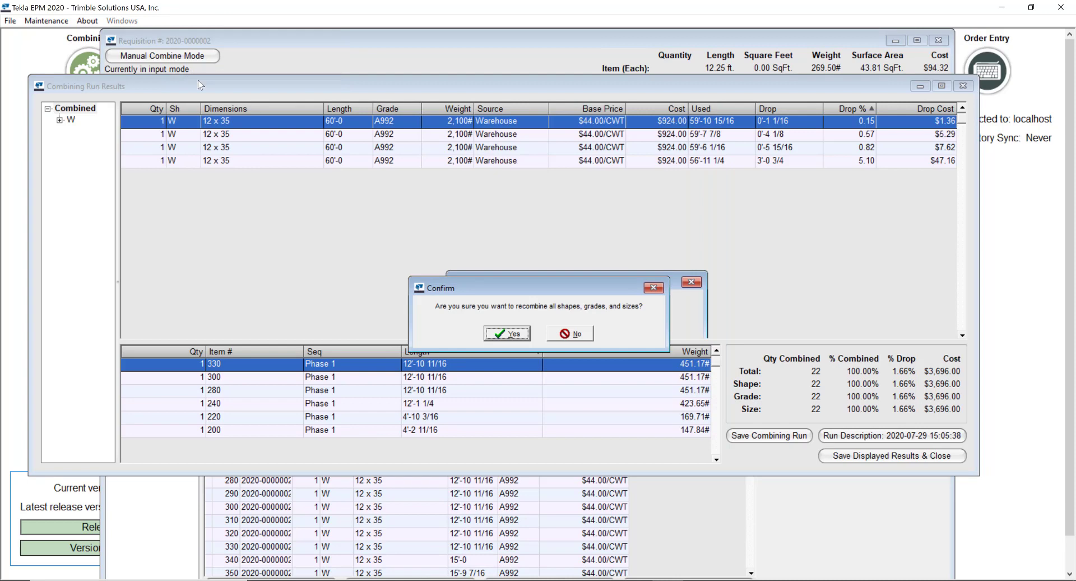
click(506, 335)
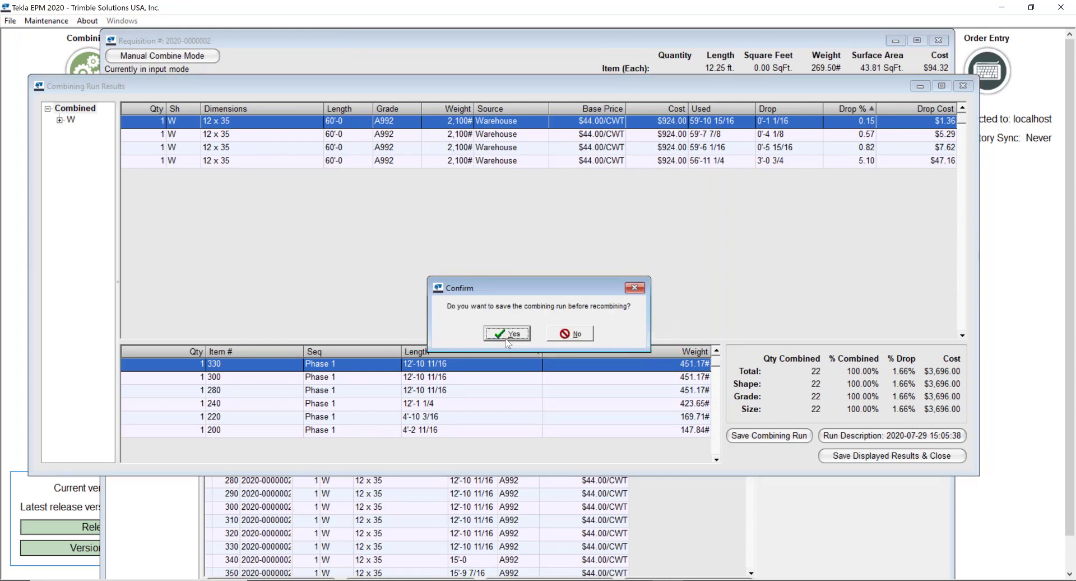
click(577, 335)
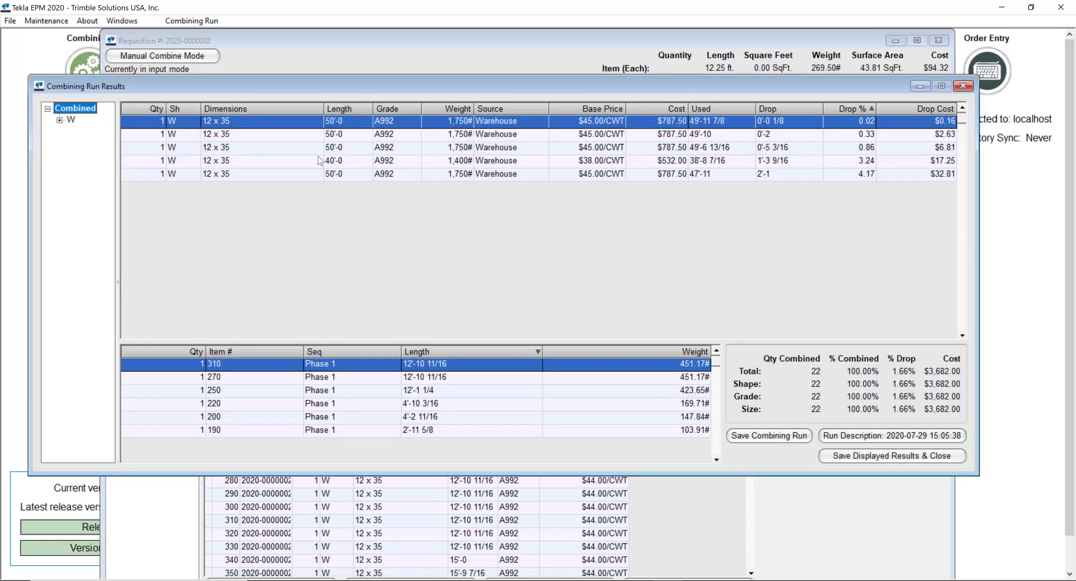
- Review the items nested in the recombined 12 x 35 bars and enter "Vendor #1" as the run description
click(344, 135)
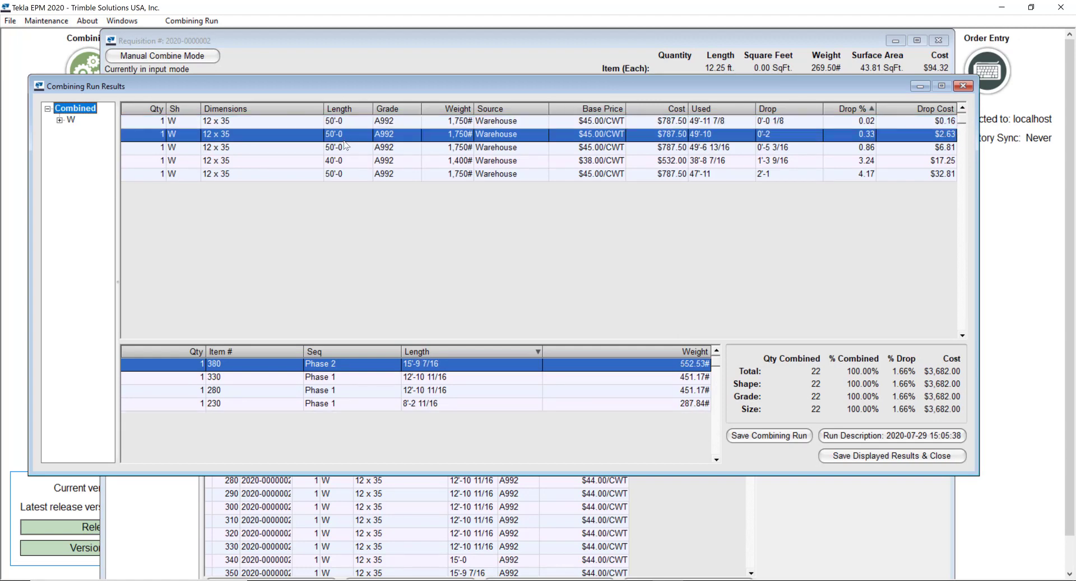
click(344, 147)
click(343, 162)
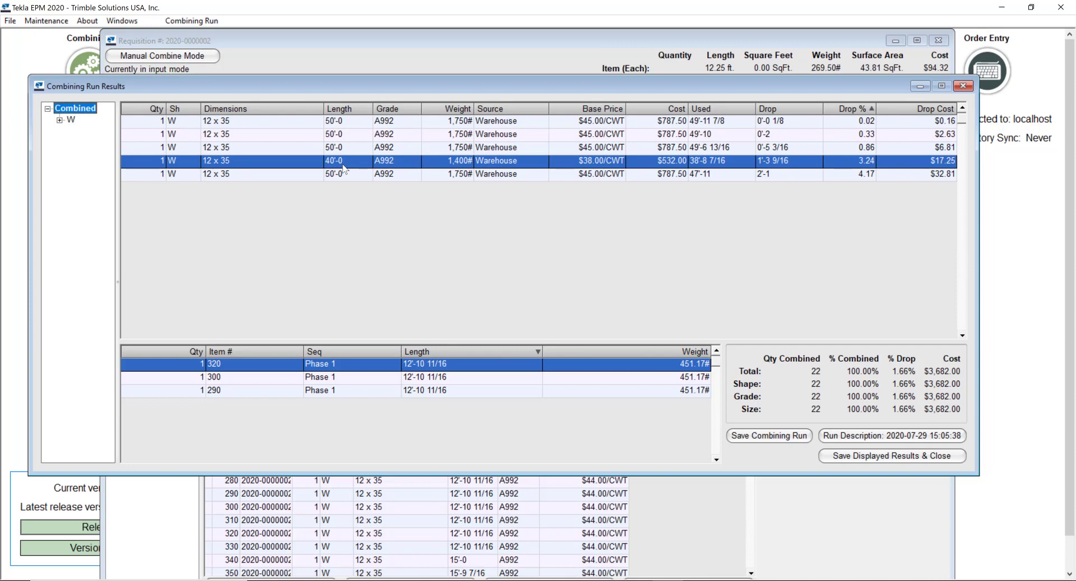
click(341, 174)
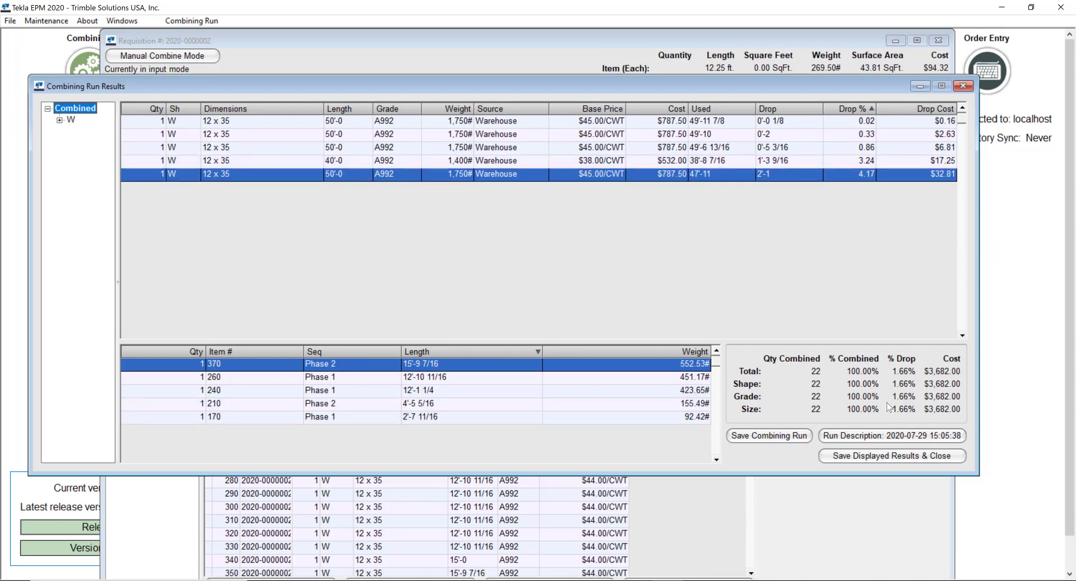
click(917, 442)
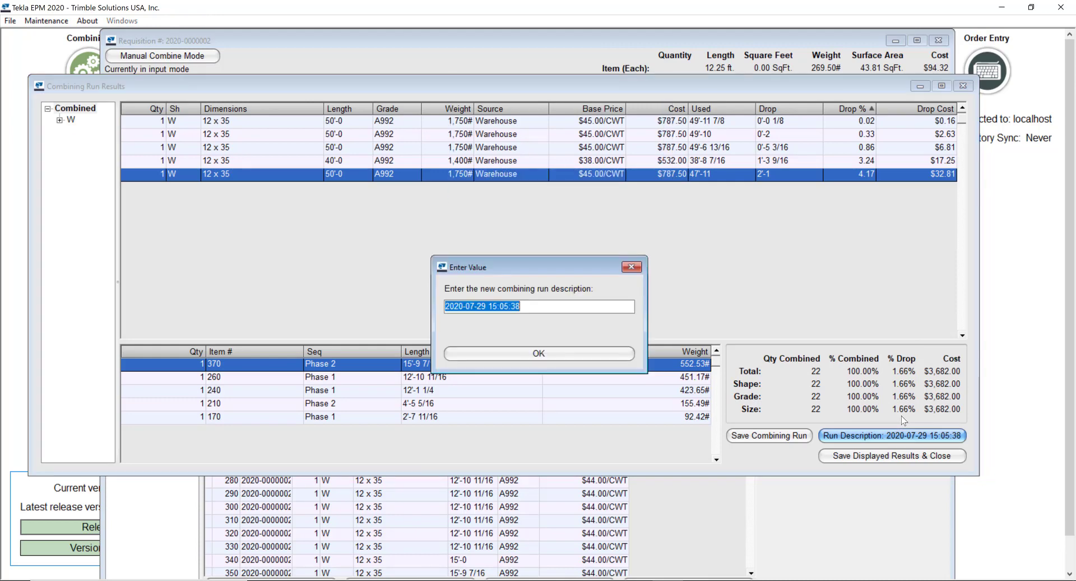
text(Vendor #1)
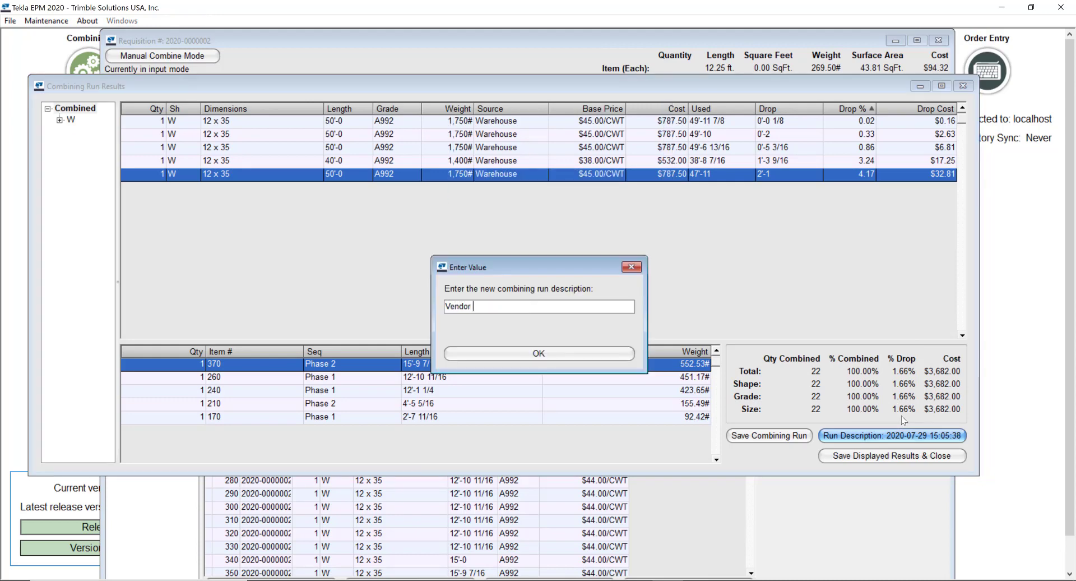
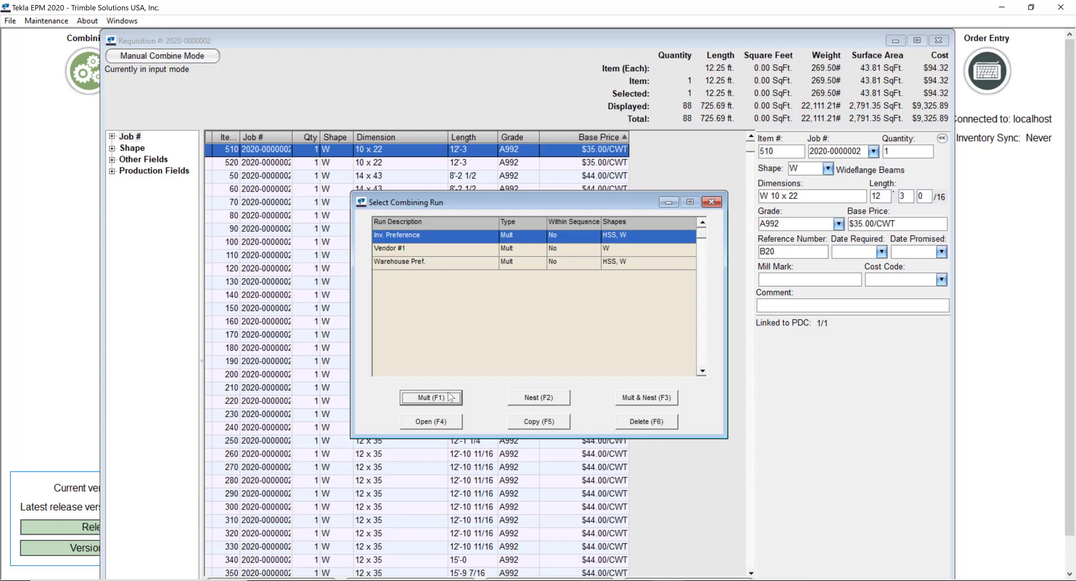
- Start a new Mult combining run filtered to only shape W, grade A992, size 12 x 35, and combine it
click(431, 397)
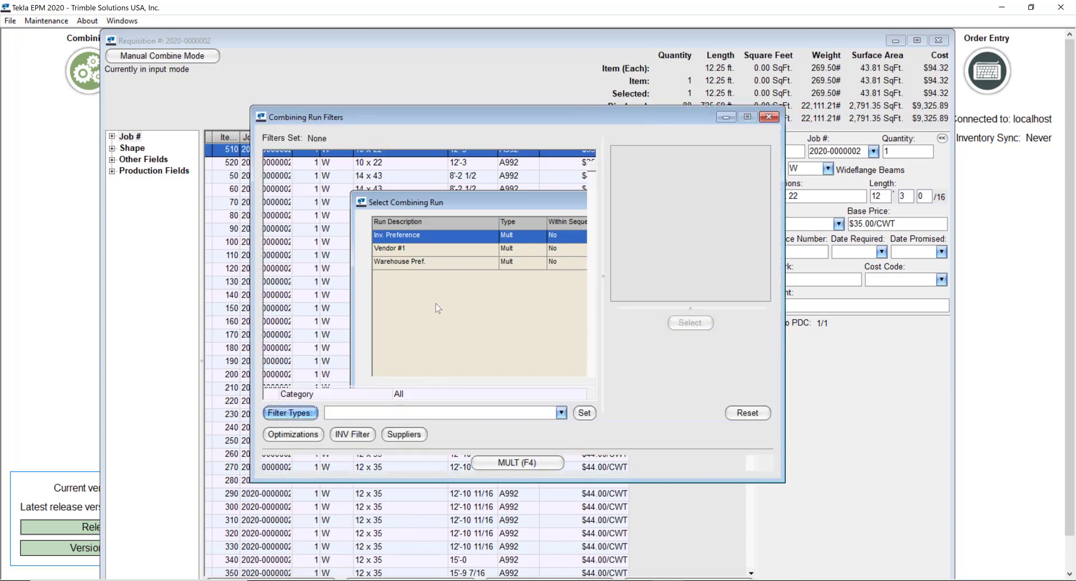
double_click(401, 224)
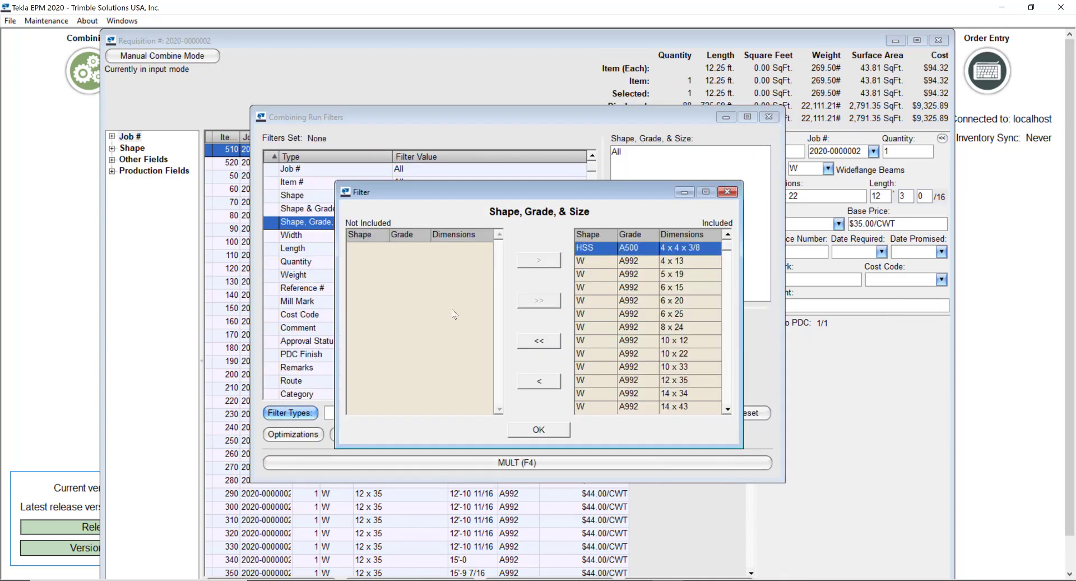
click(539, 341)
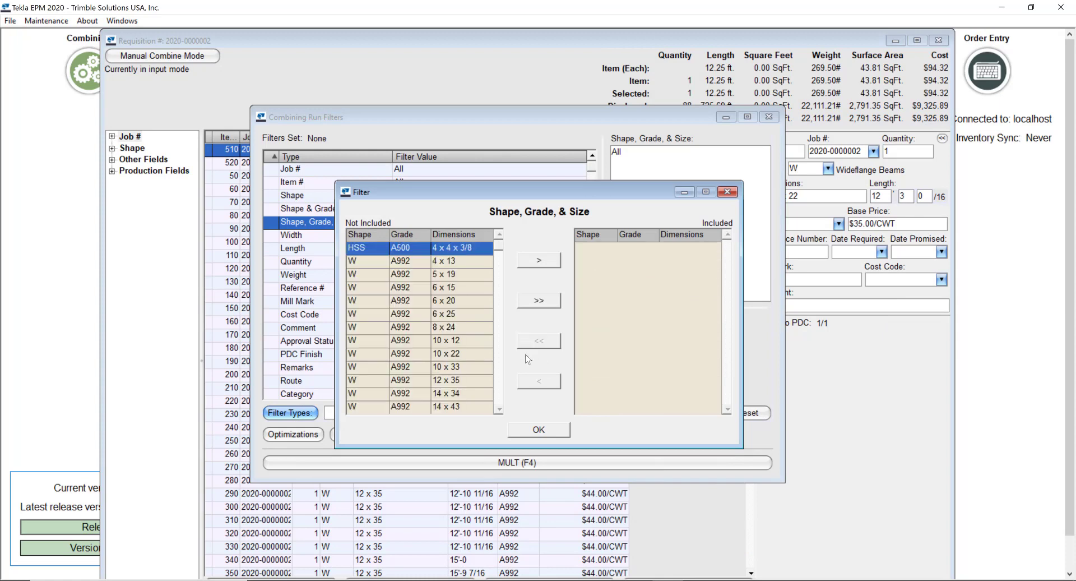
double_click(459, 380)
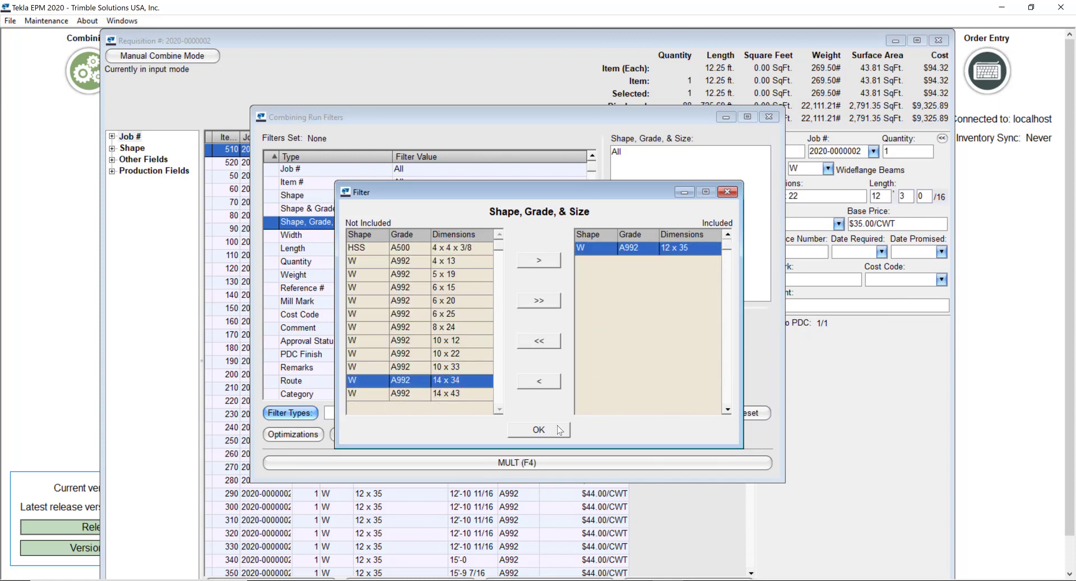
click(564, 432)
click(489, 462)
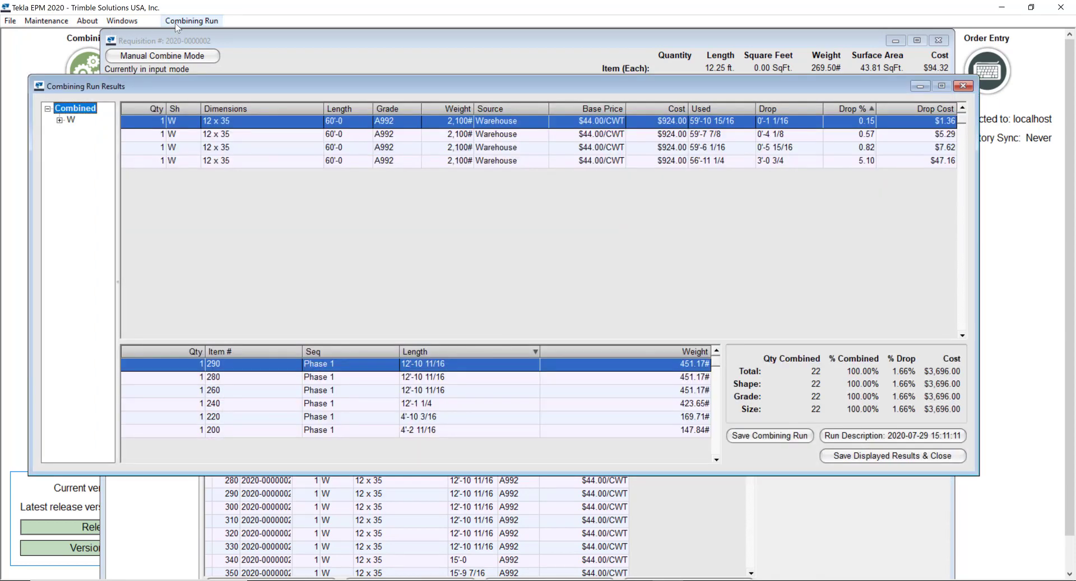
- Open a global edit of the run-specific pricing, including grade A992 and size 12 x 35, with the Set Lengths option
click(200, 23)
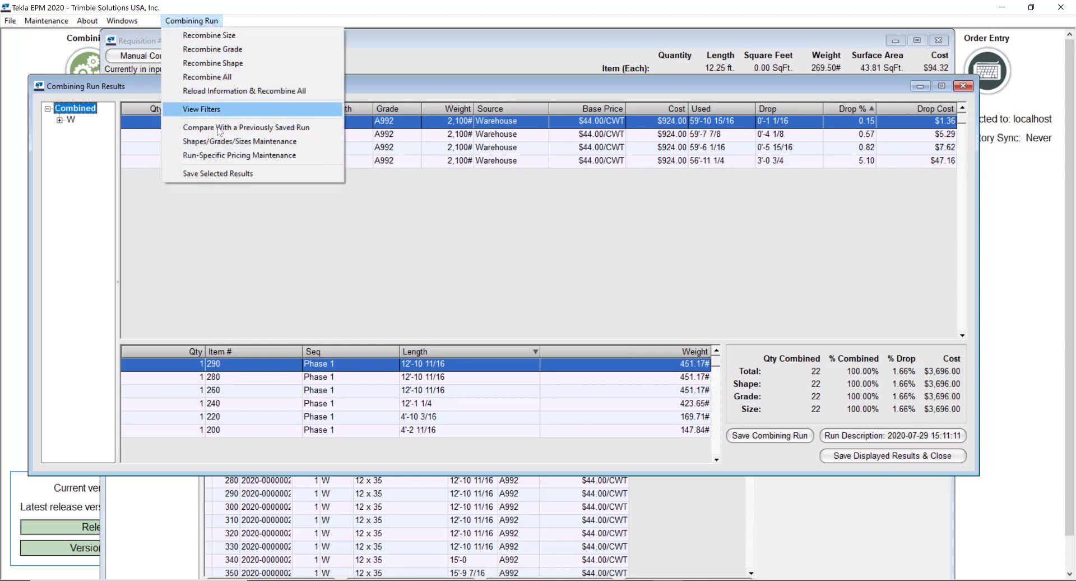
click(224, 156)
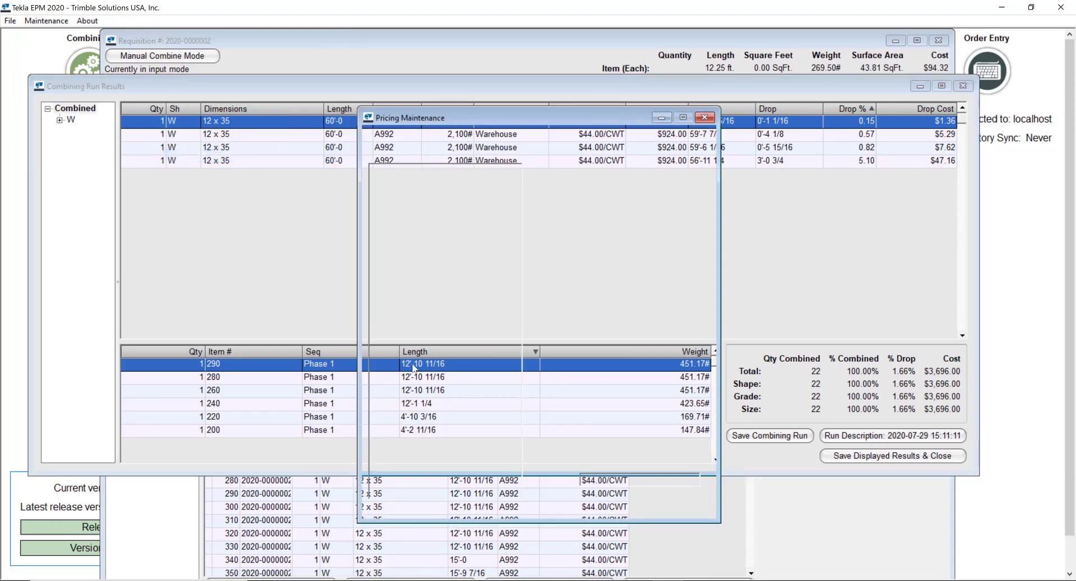
click(179, 22)
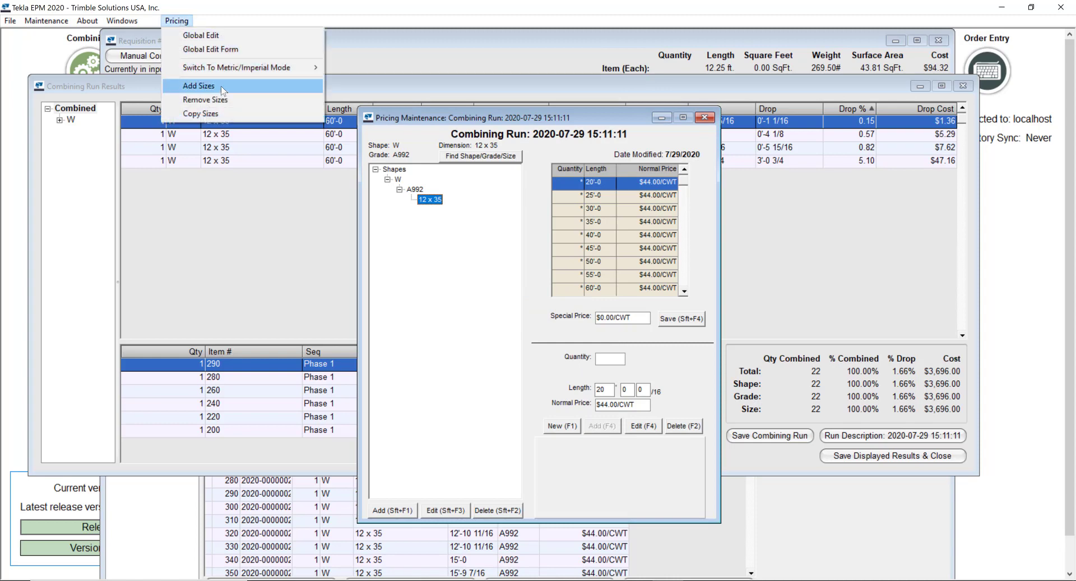
click(224, 36)
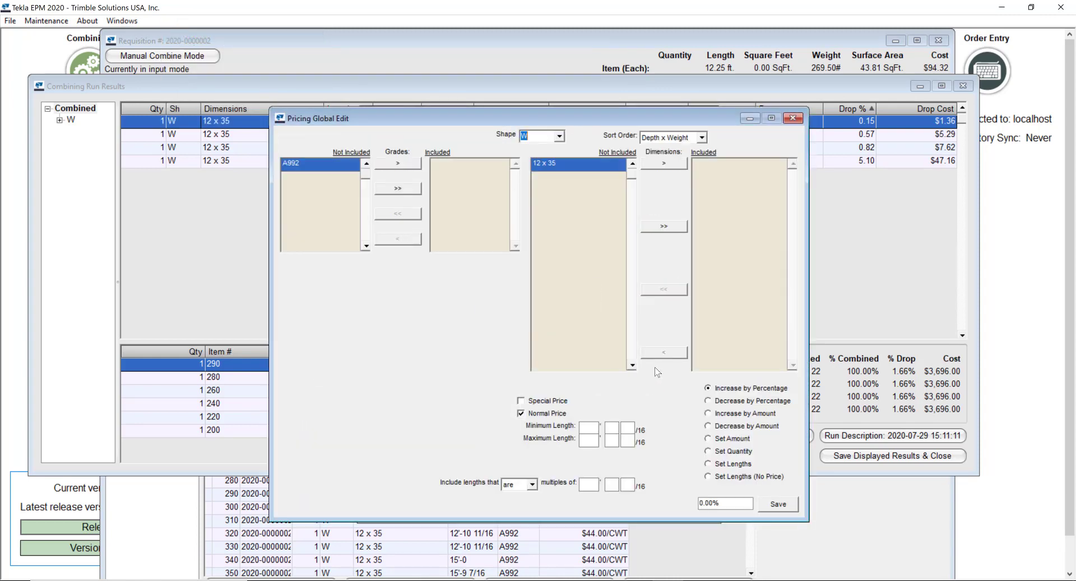
click(393, 190)
click(683, 228)
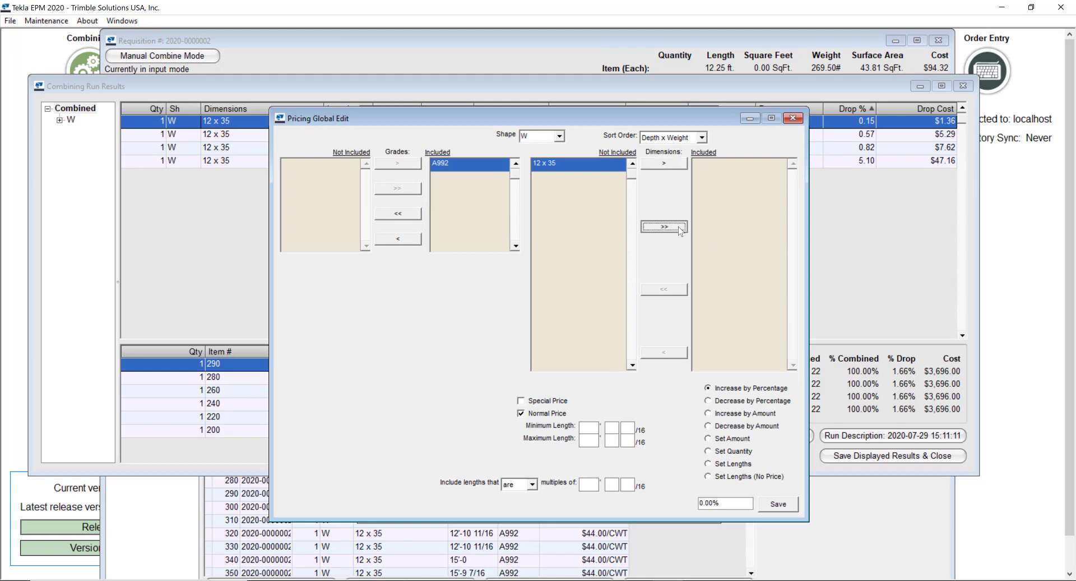
click(745, 463)
- Add a price line for quantity 10 of 20'-0 lengths at $37.00/CWT
click(356, 412)
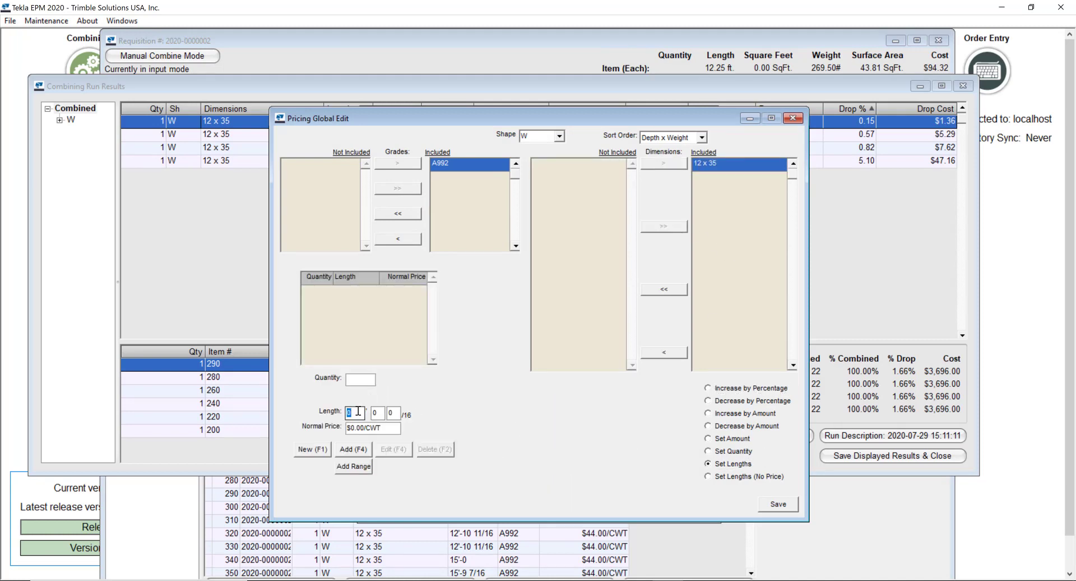
click(360, 380)
key(Tab)
text(20)
key(Tab)
key(Tab)
key(Tab)
text(37)
key(Tab)
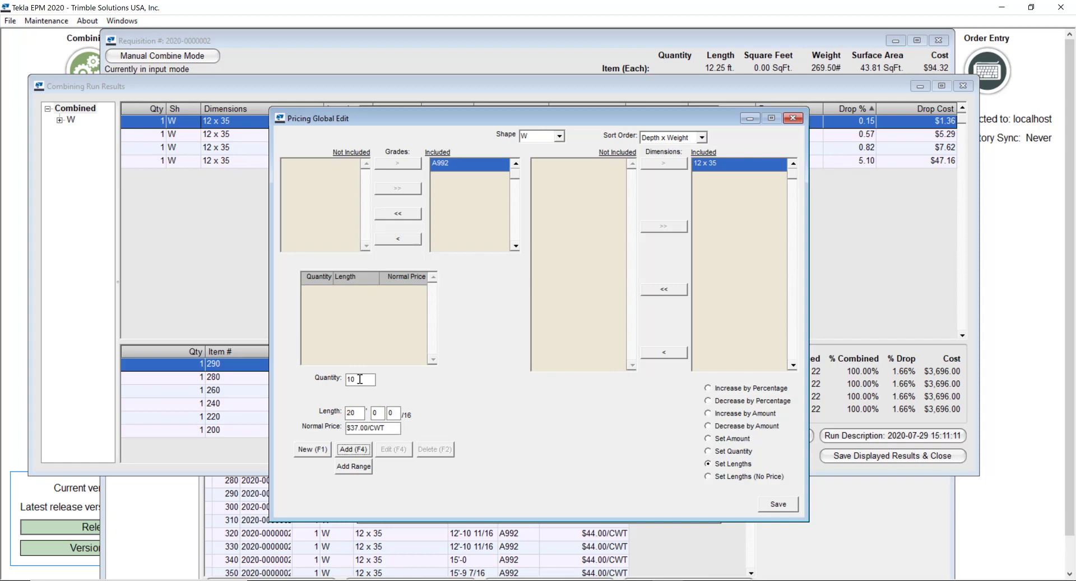
click(346, 451)
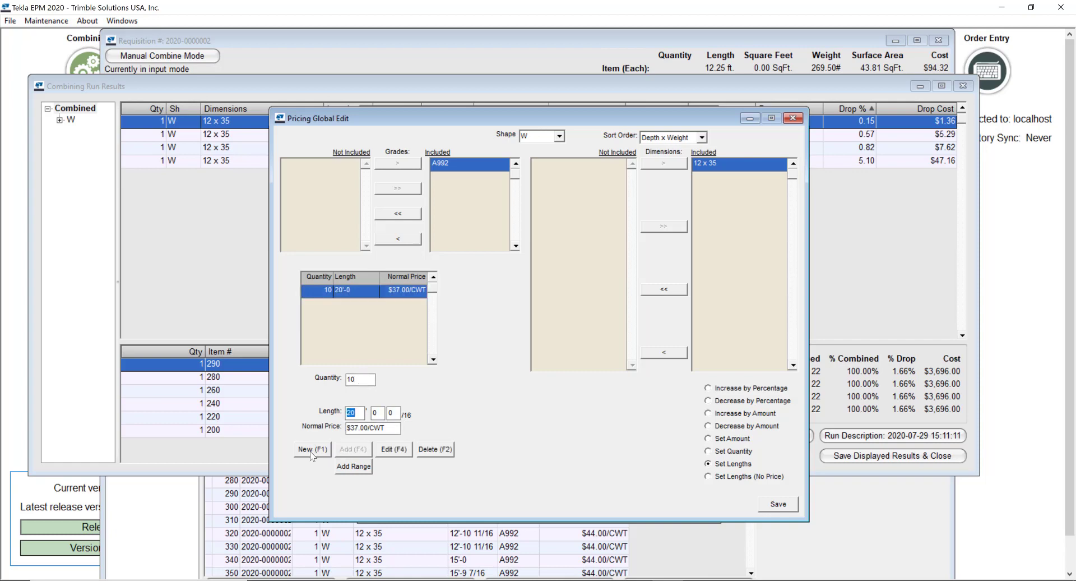
- Add a price line for quantity 25 of 35'-0 lengths at $38.00/CWT
click(360, 380)
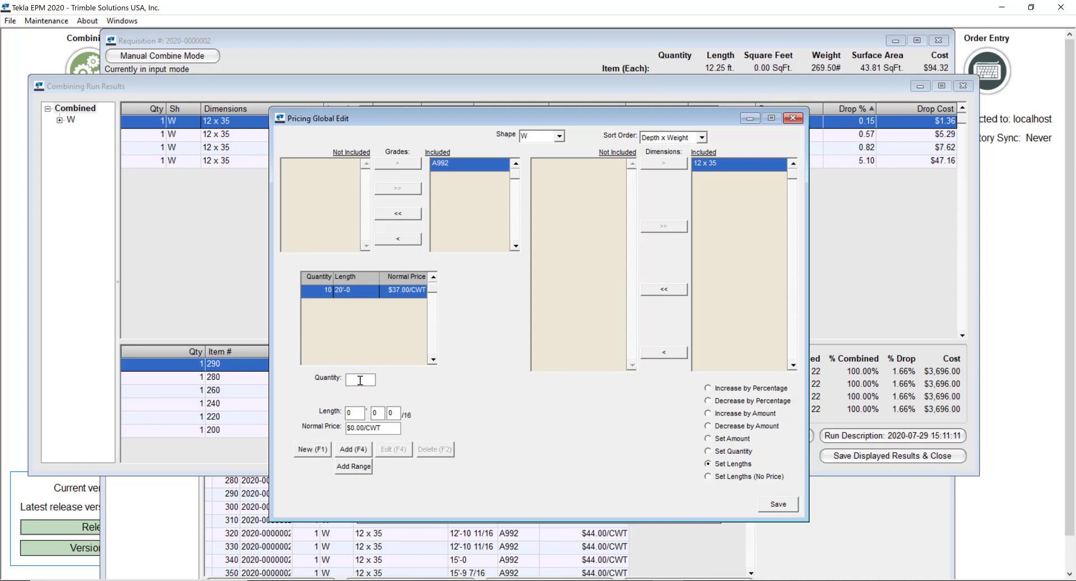
text(25)
key(Tab)
key(Tab)
key(Tab)
text(38)
key(Tab)
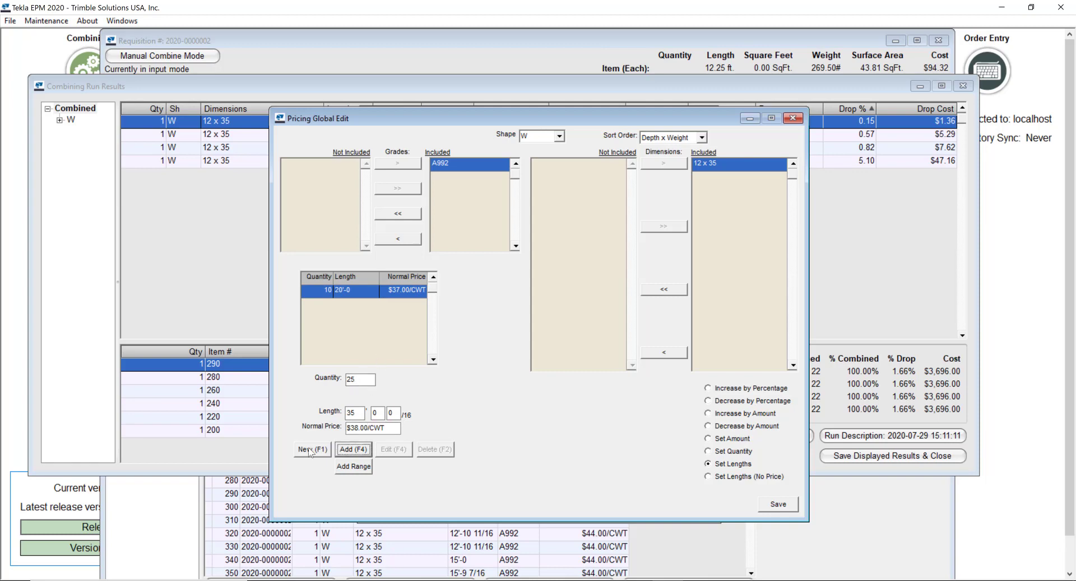
click(351, 452)
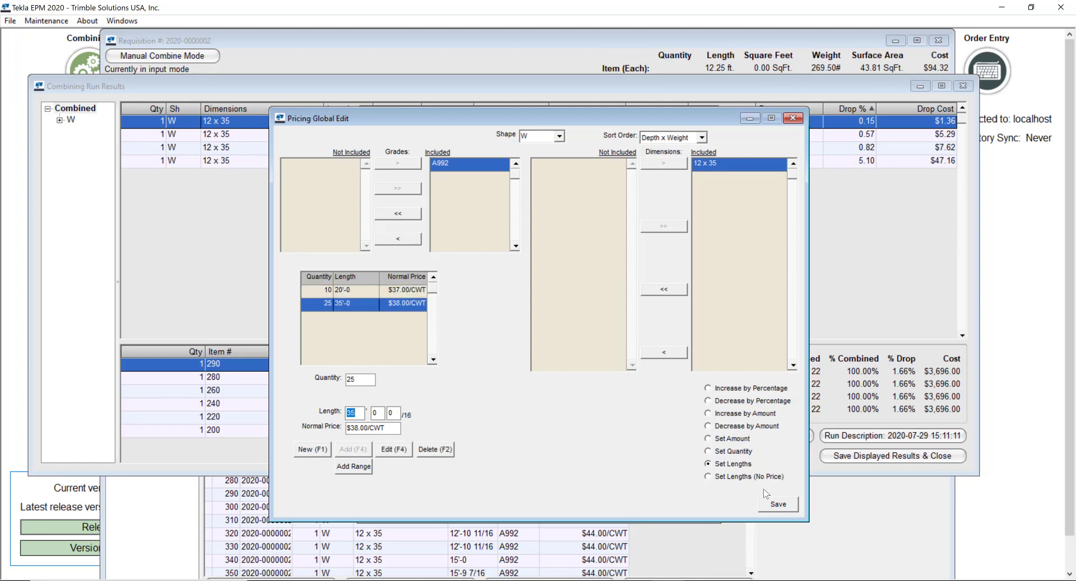
- Save the global price edit, close the run's pricing, and recombine all shapes, grades and sizes without saving the run first
click(769, 506)
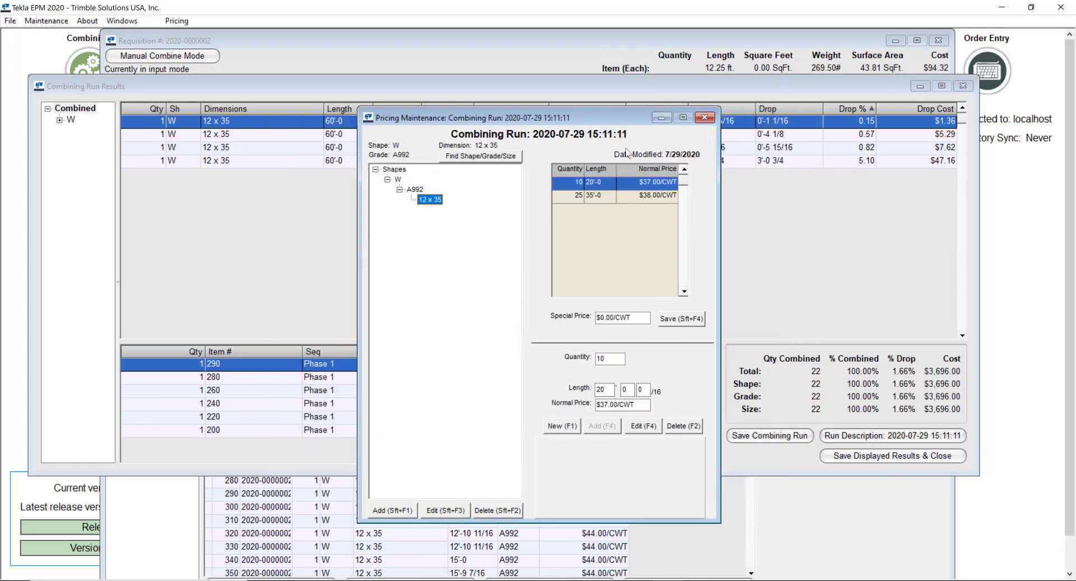
click(325, 90)
click(190, 20)
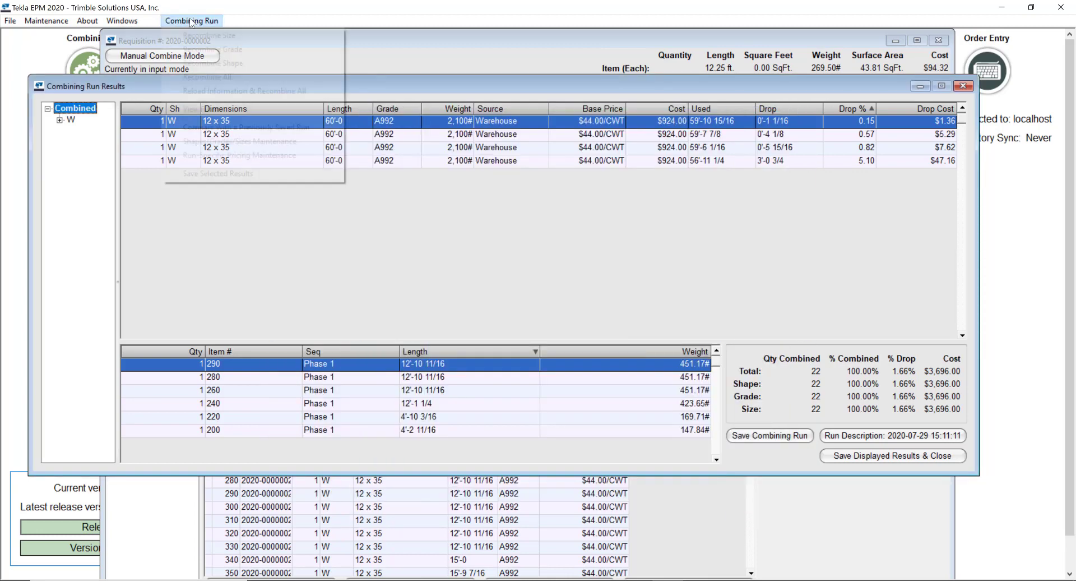
click(215, 76)
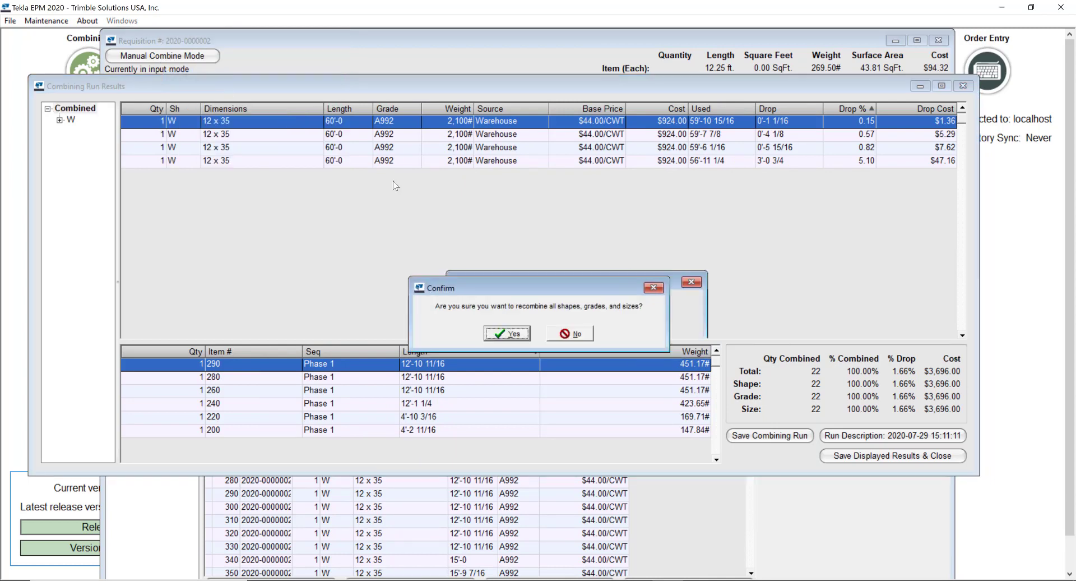
click(510, 334)
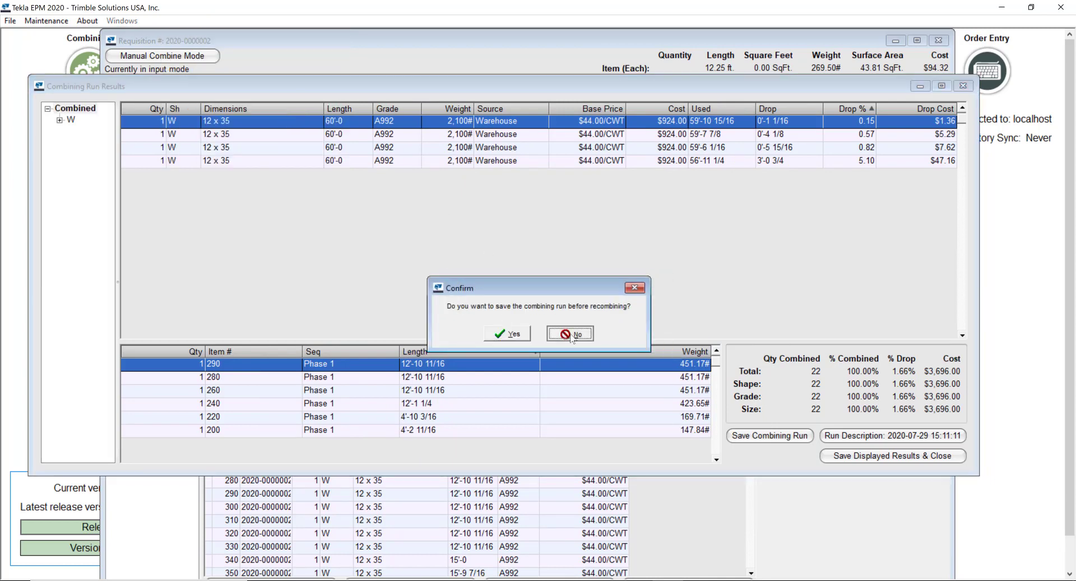
click(570, 334)
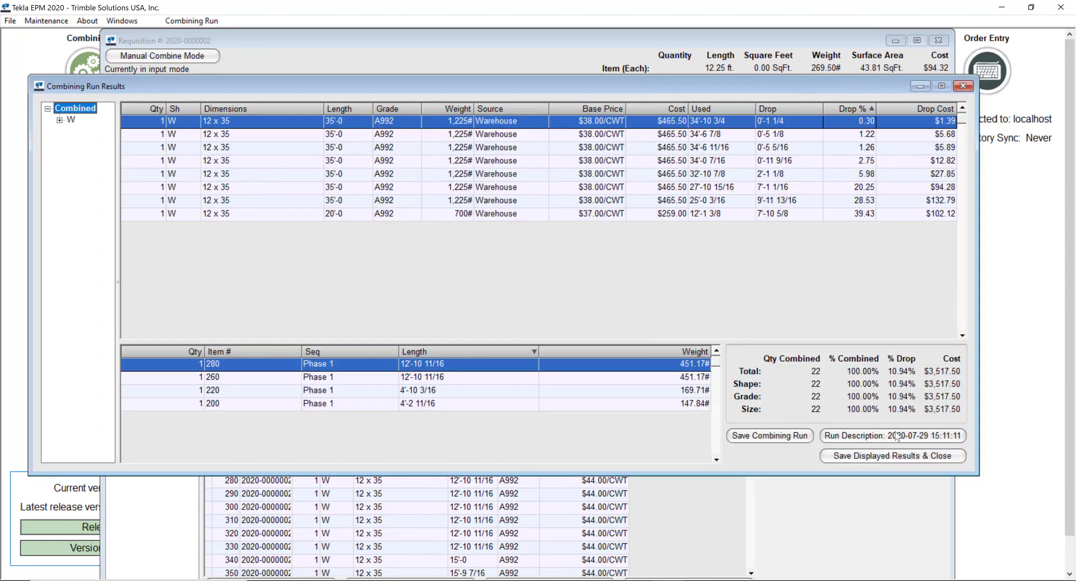
- Set the run description to "Vendor #2" and save the combining run
click(898, 436)
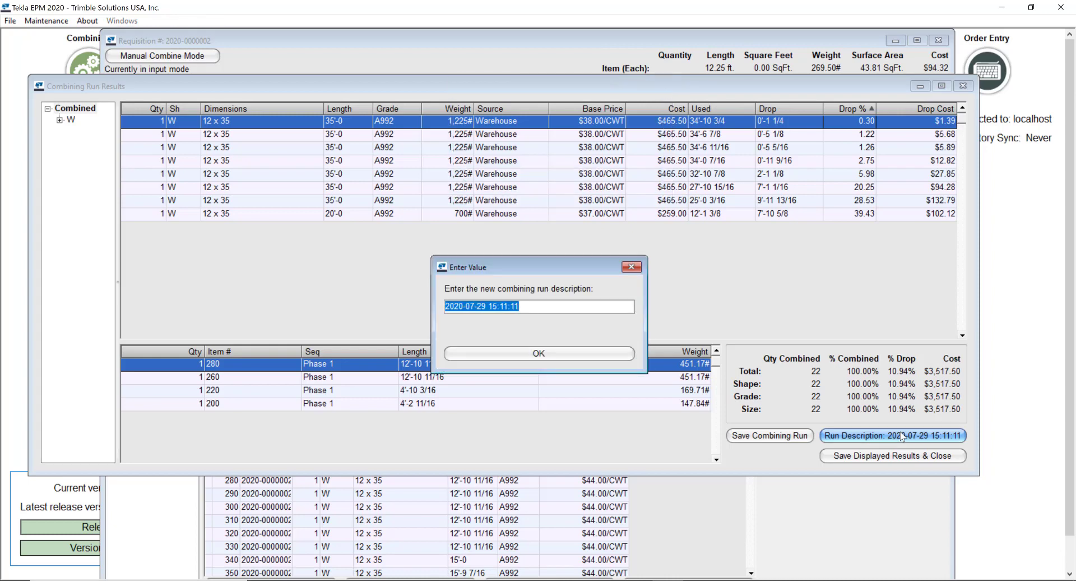
text(Vend)
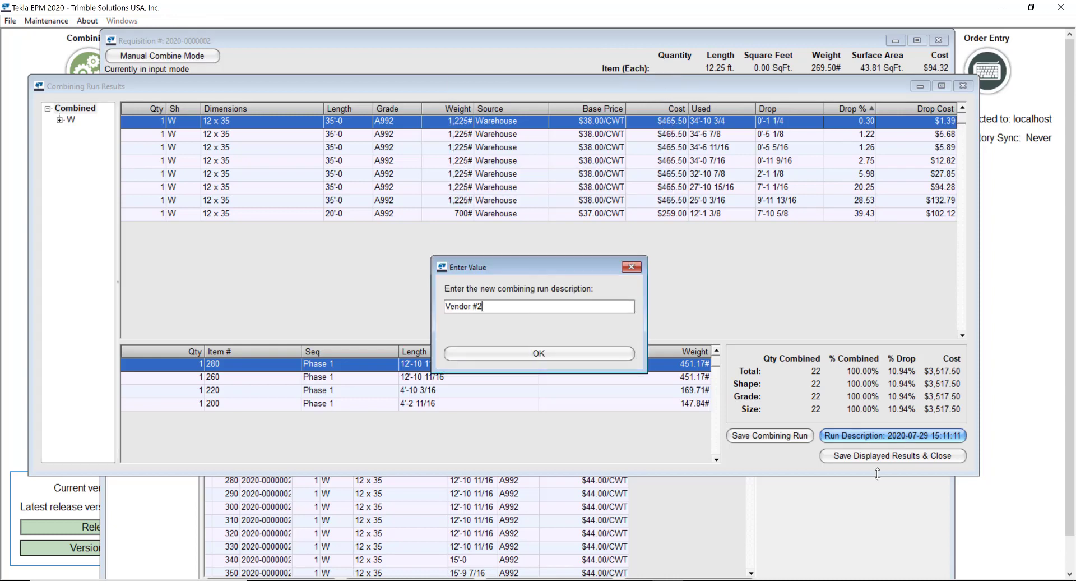
text(or #2)
click(539, 354)
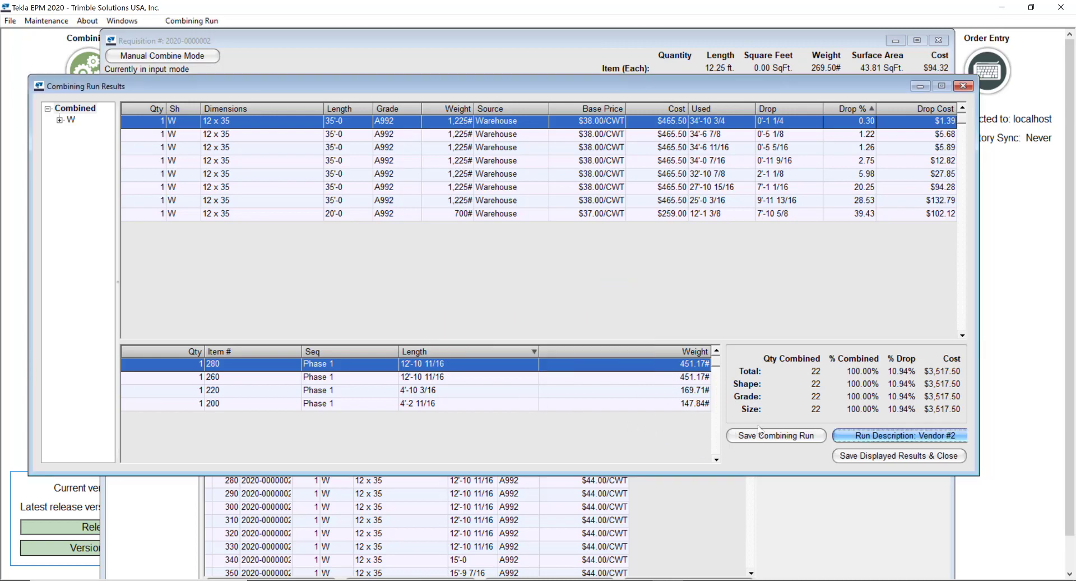
click(775, 435)
- Compare the Vendor #2 run with the previously saved Vendor #1 run, examining drop percentage and cost
click(192, 21)
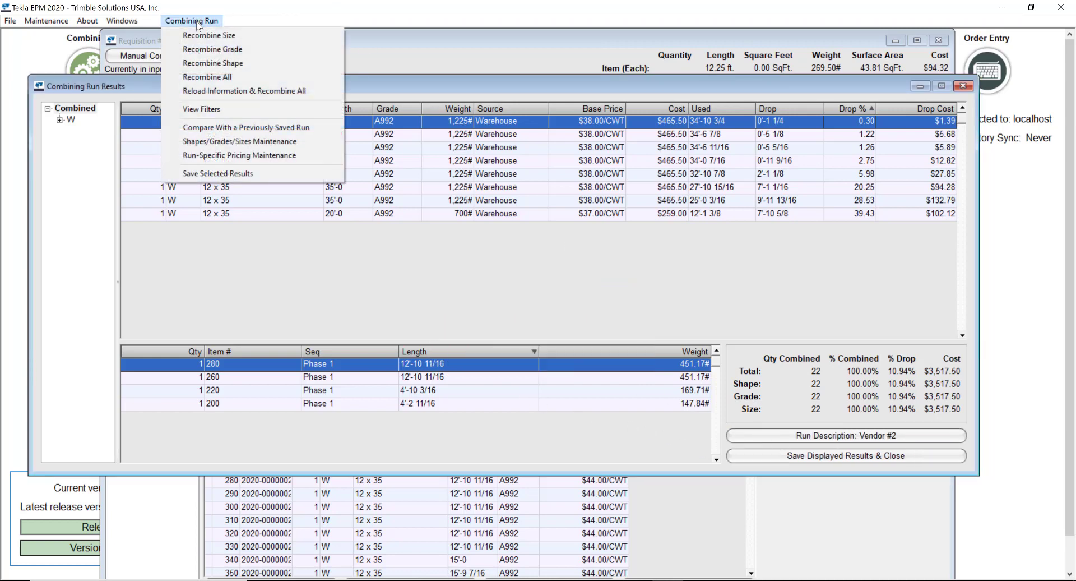
click(234, 127)
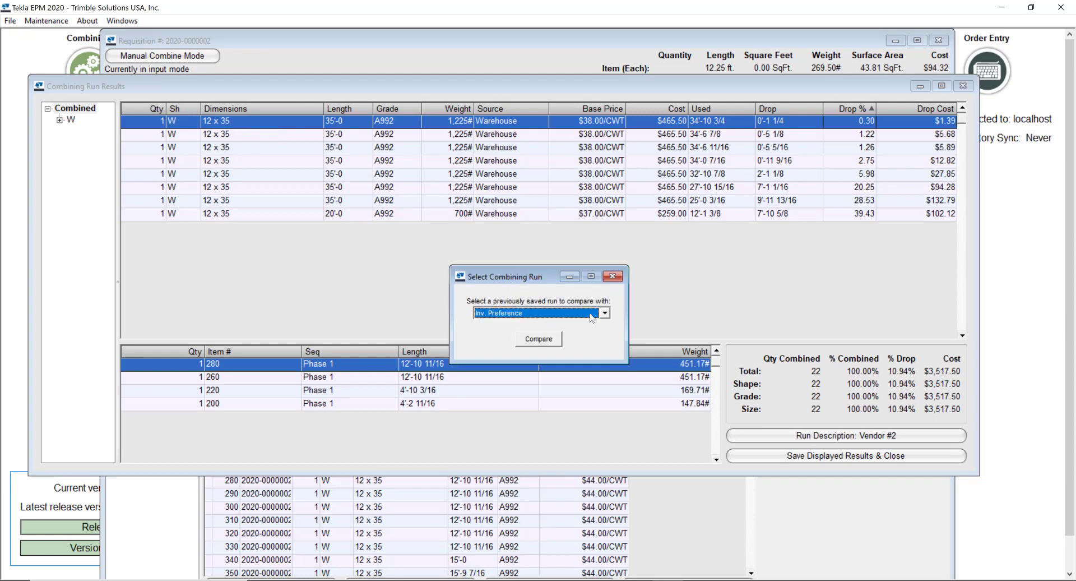
click(604, 313)
click(561, 331)
click(538, 339)
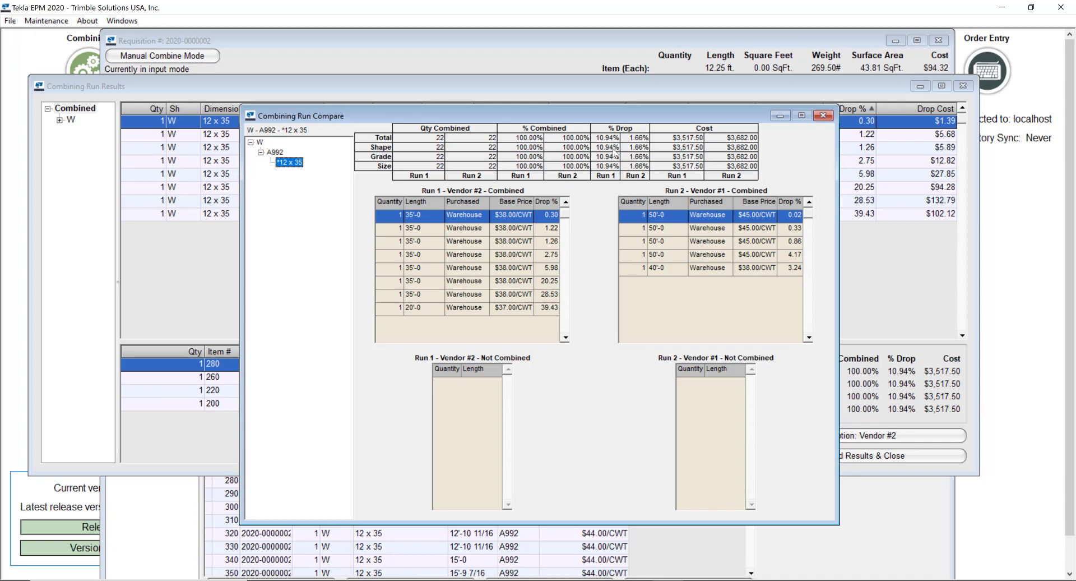
- Close the run comparison, the combining run results and the requisition
click(824, 115)
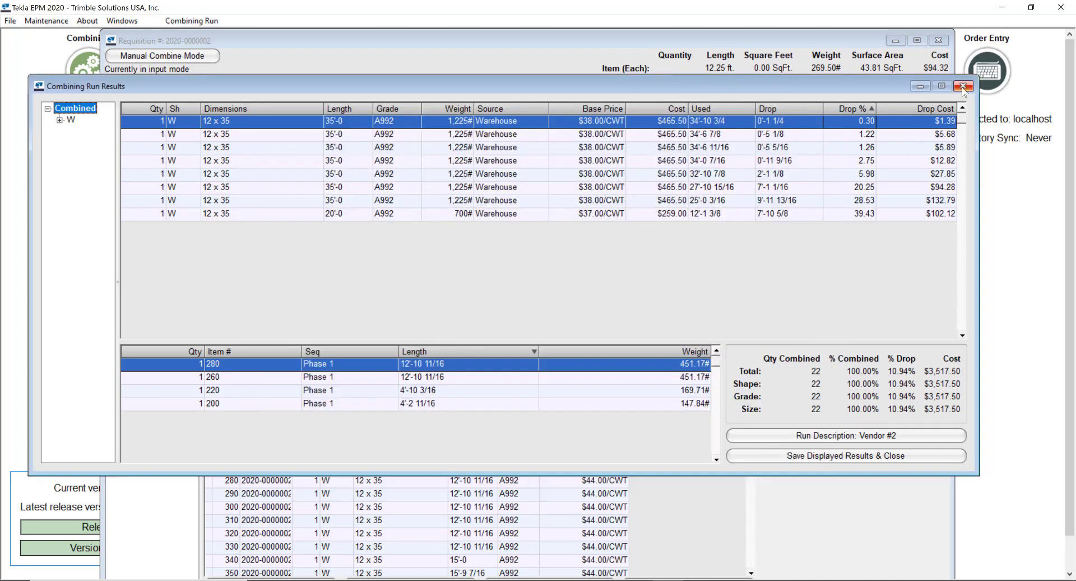
click(963, 85)
click(939, 41)
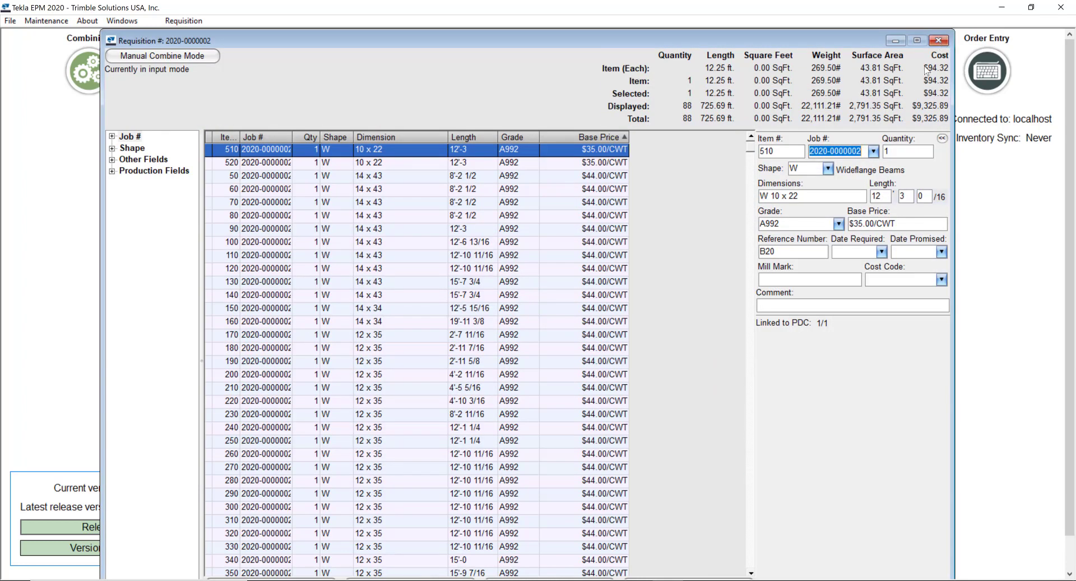